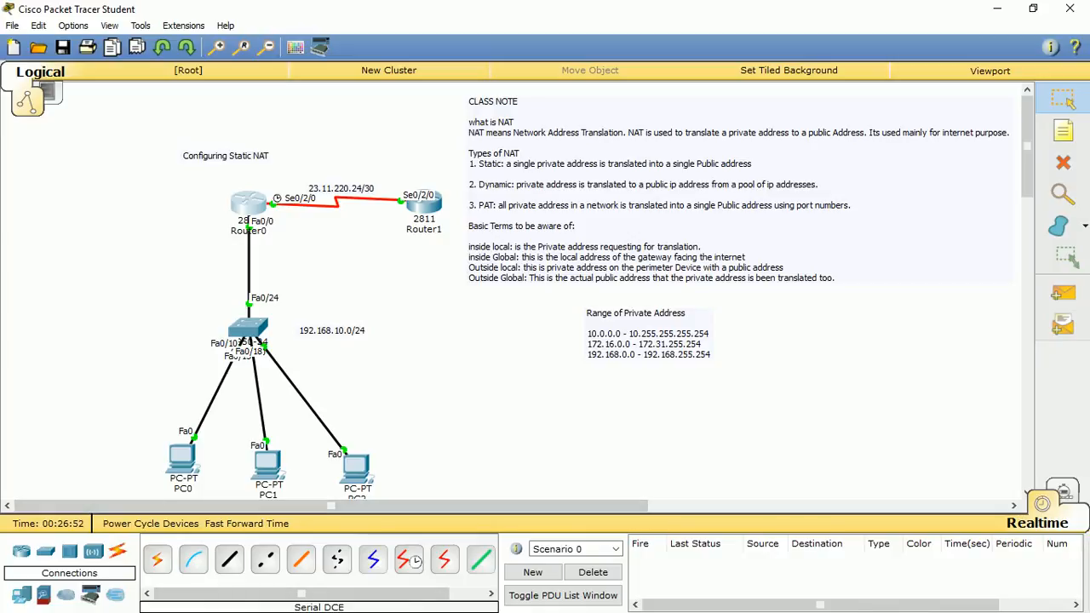
Draw one outlined ellipse around the switch and PCs and another around the serial link between the two routers
click(1085, 226)
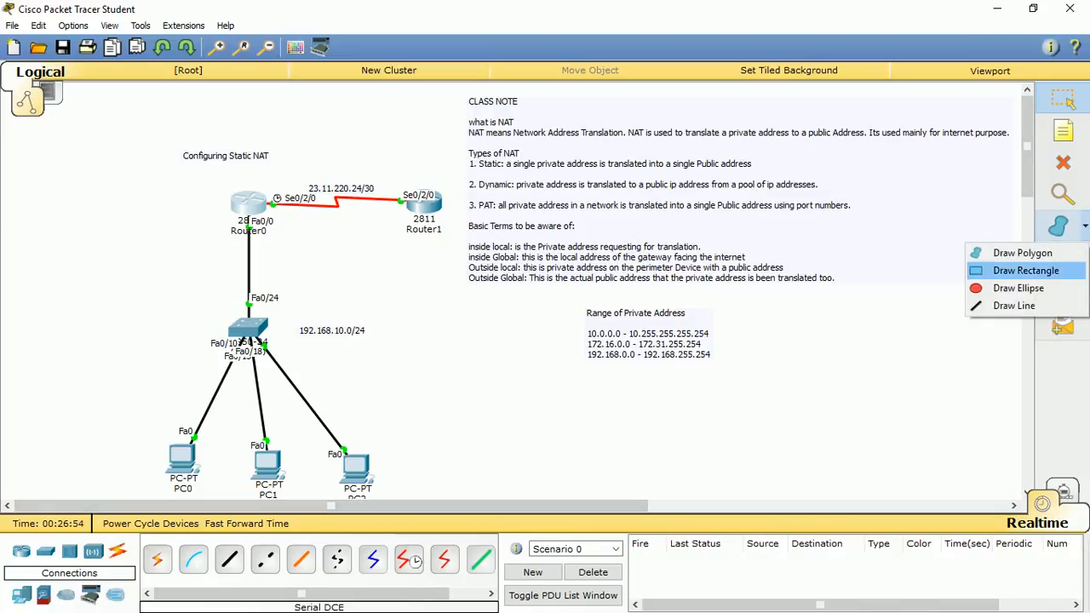
click(1000, 287)
drag(155, 287, 402, 530)
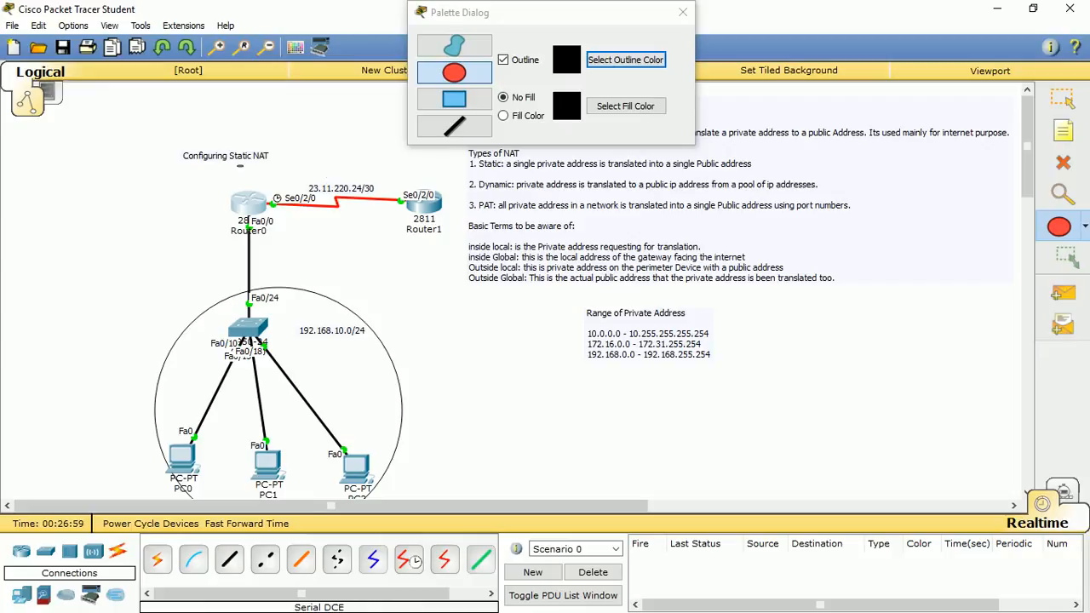
mouse_move(240, 165)
mouse_down()
mouse_move(462, 258)
mouse_move(445, 254)
mouse_up()
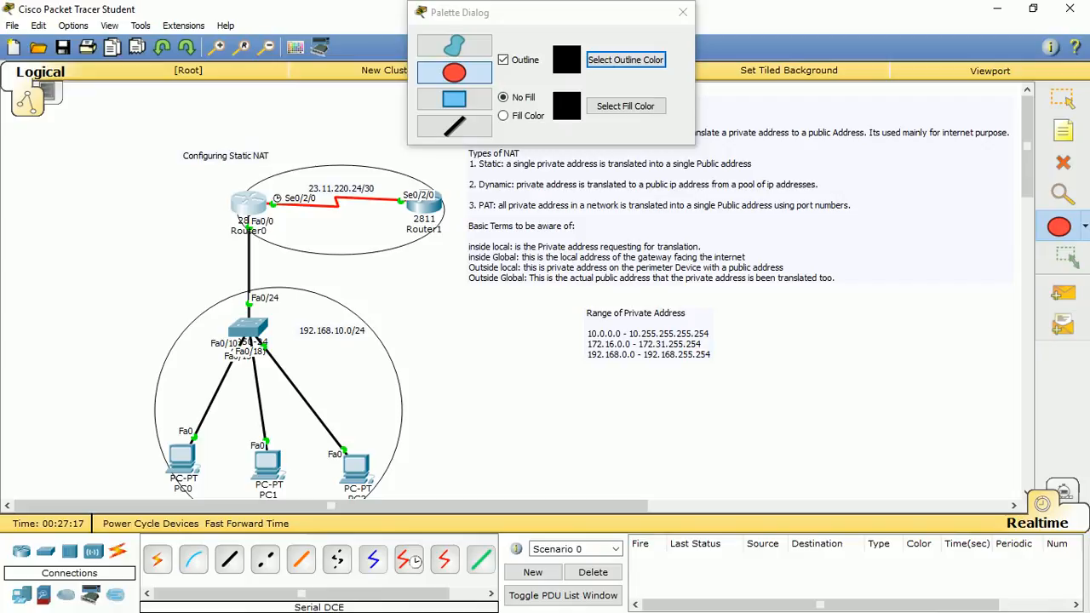
click(682, 12)
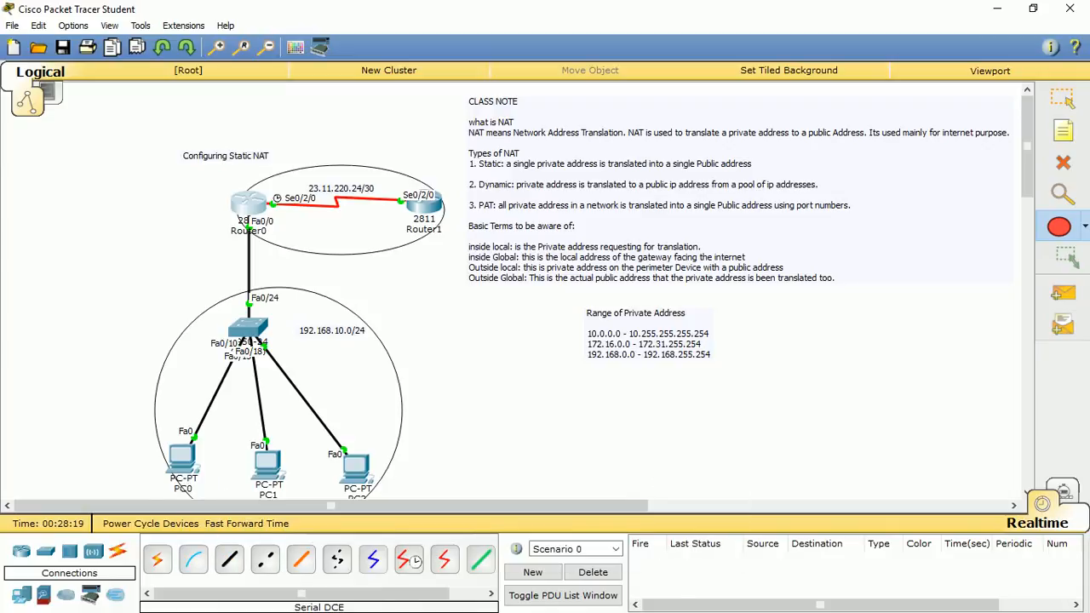
Place a note below the private address ranges with the line "192.168.10.2-------23.11.220.26:100"
mouse_move(182, 460)
mouse_move(354, 467)
mouse_move(189, 469)
click(1063, 131)
click(636, 427)
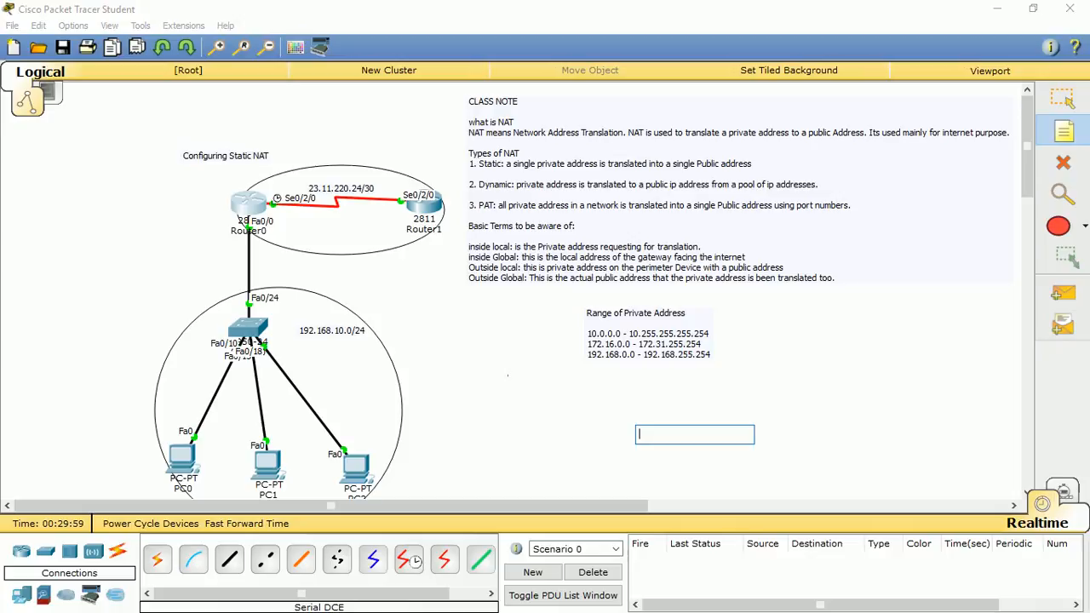
text(192)
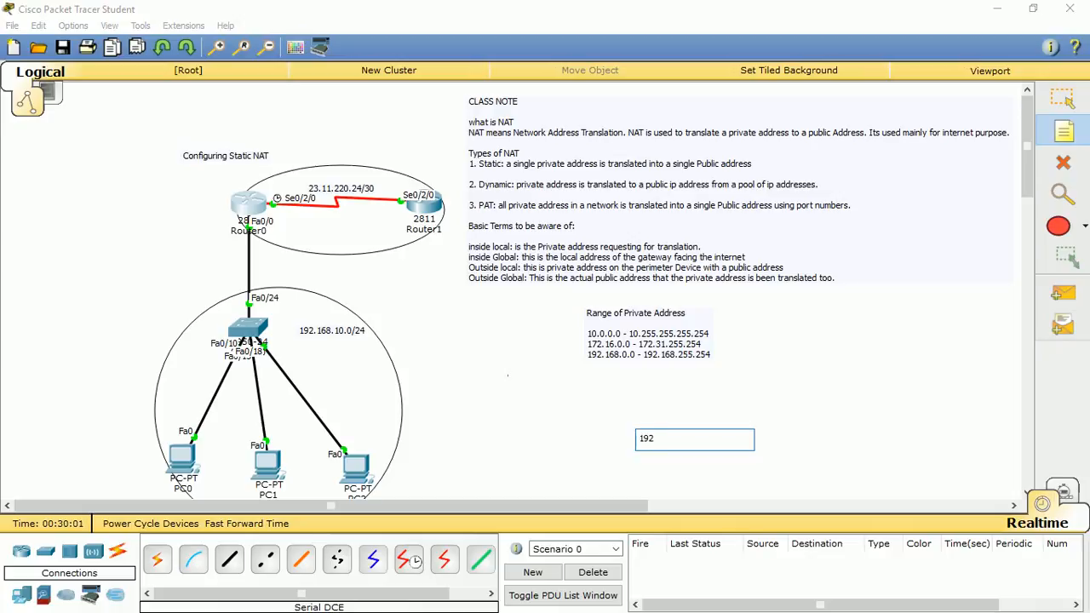
text(,168)
text(.10.2)
text(-------)
text(192)
key(BackSpace)
key(BackSpace)
key(BackSpace)
text(23.11.220)
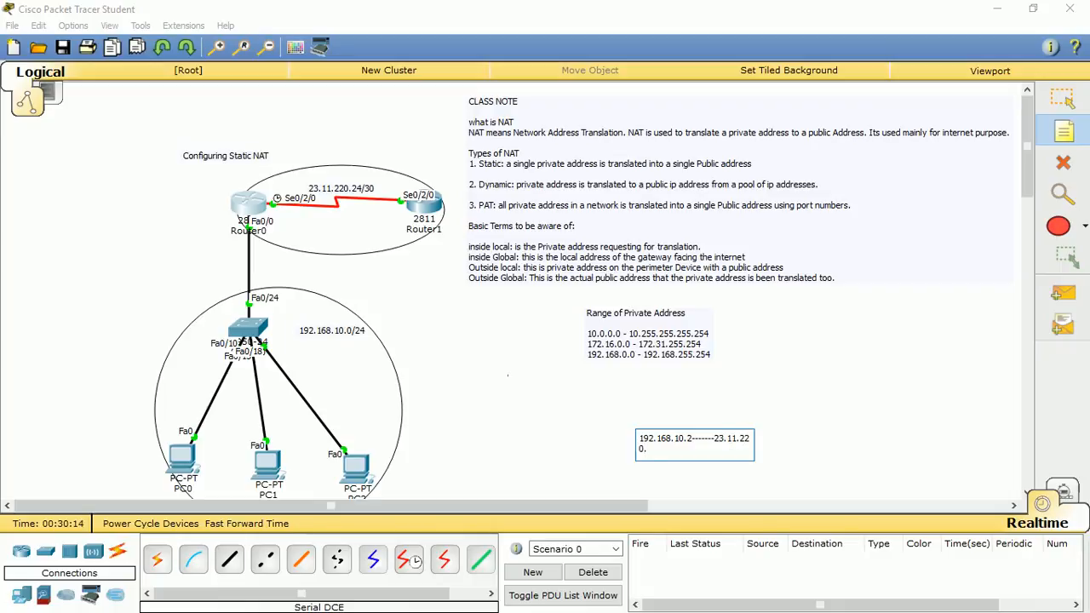
text(.25)
key(BackSpace)
text(6:100)
key(Return)
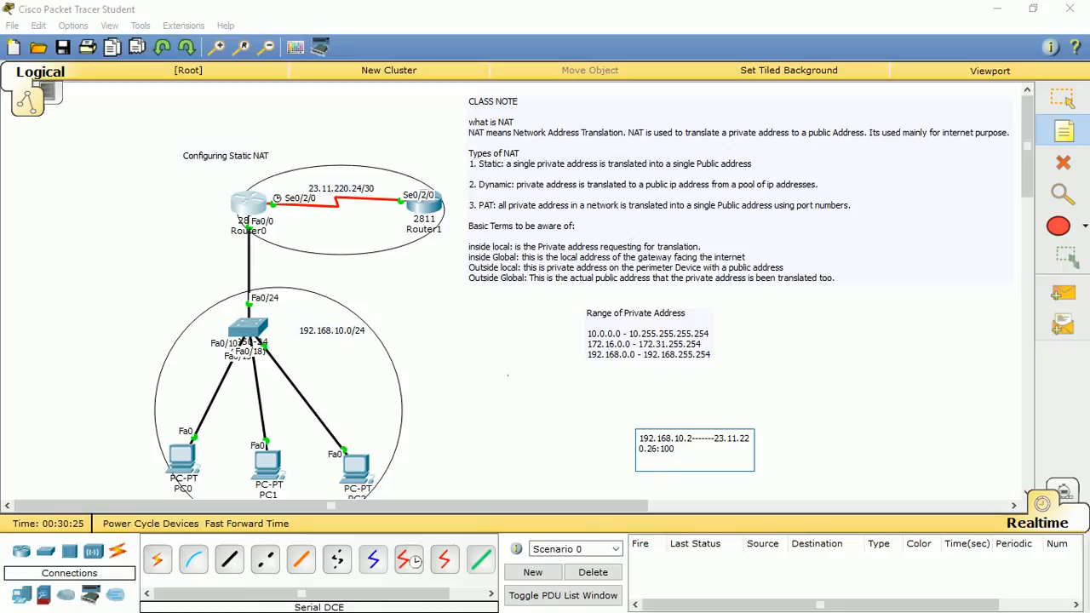
Add a second line "192.168.10.3-----23.11.222.26:101" to the note and finish editing it
text(192.168.10.3-----23.11.222.)
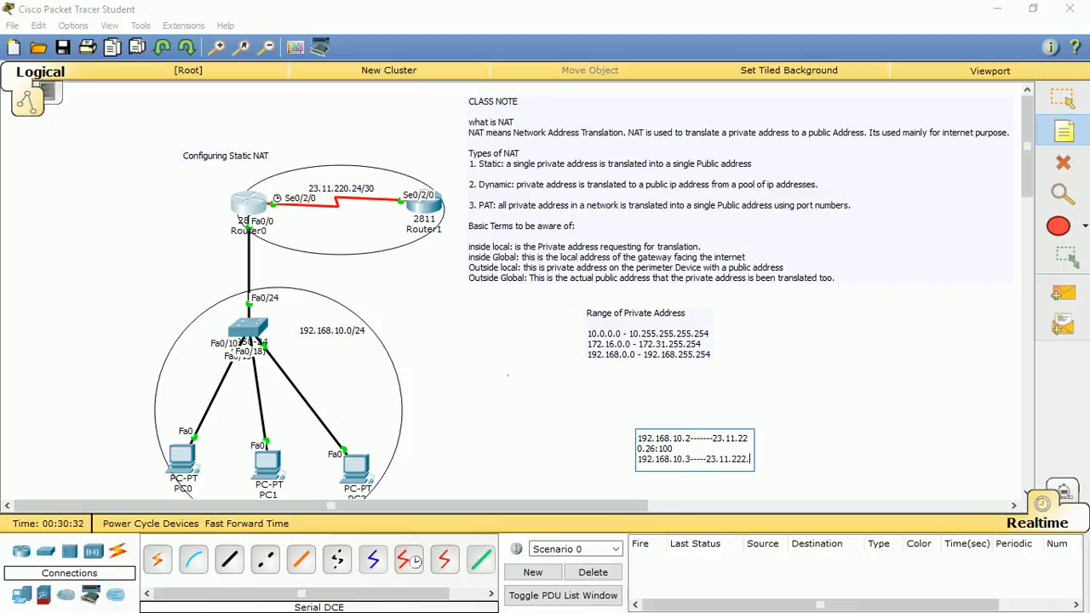
text(26)
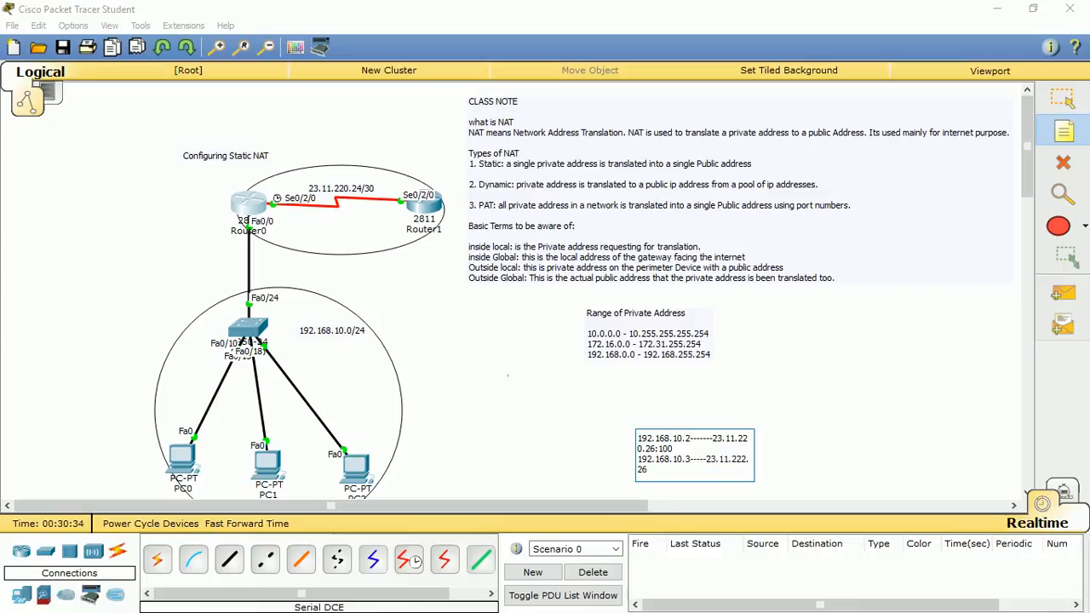
text(:101)
drag(691, 438, 638, 439)
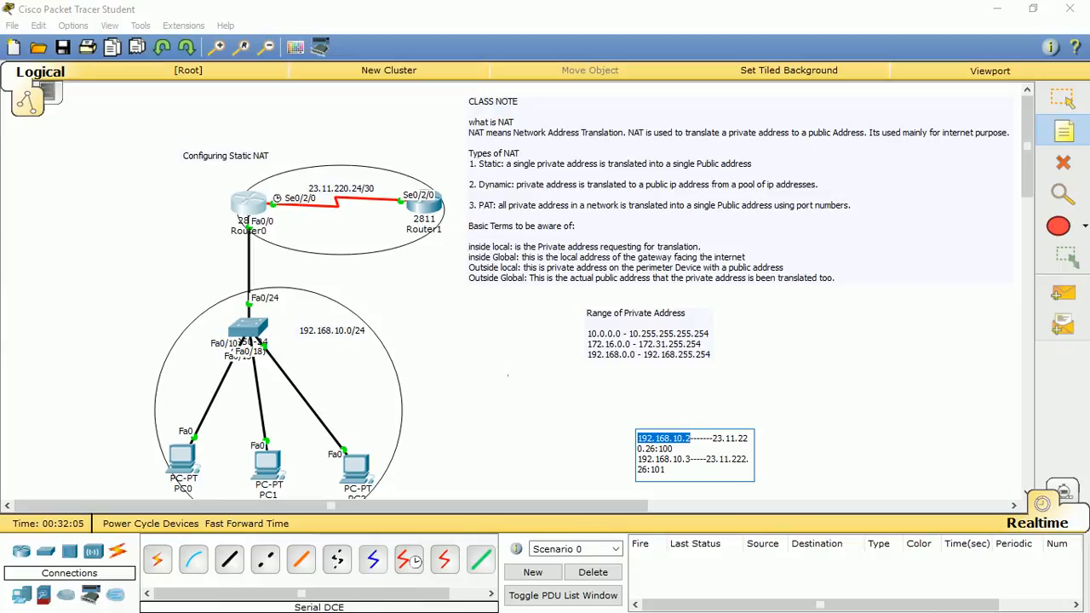
click(428, 399)
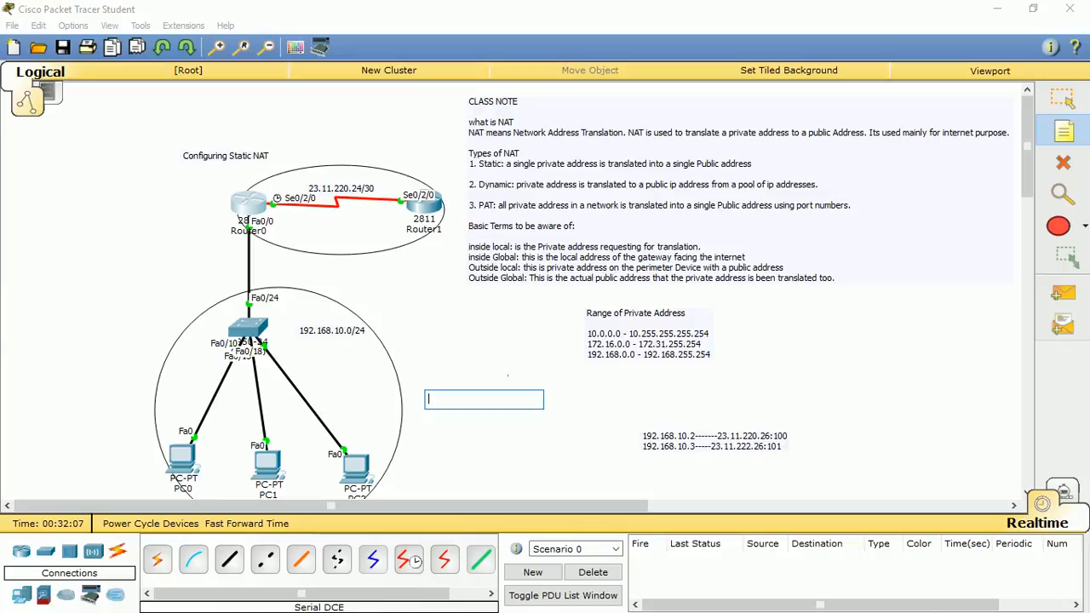
Delete the address translation note and both ellipses from the workspace, and return to the Select tool
key(Delete)
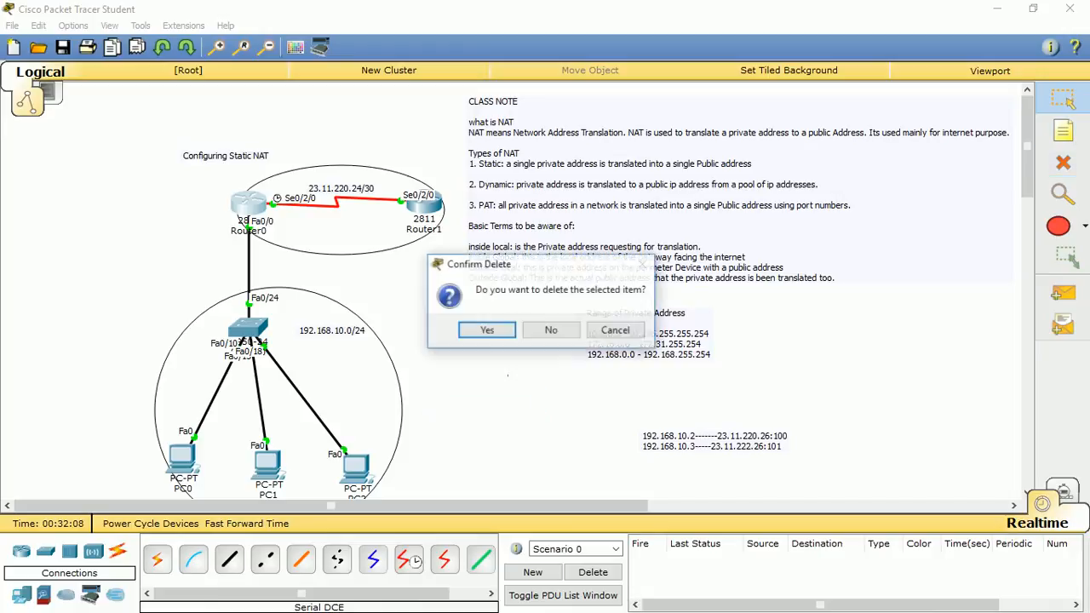
key(y)
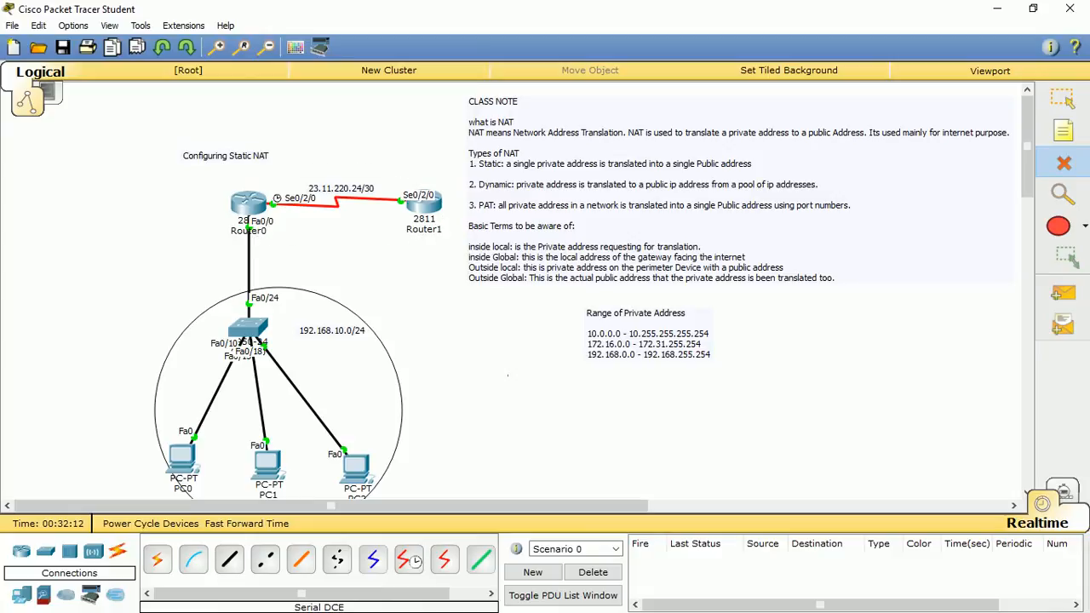
click(366, 324)
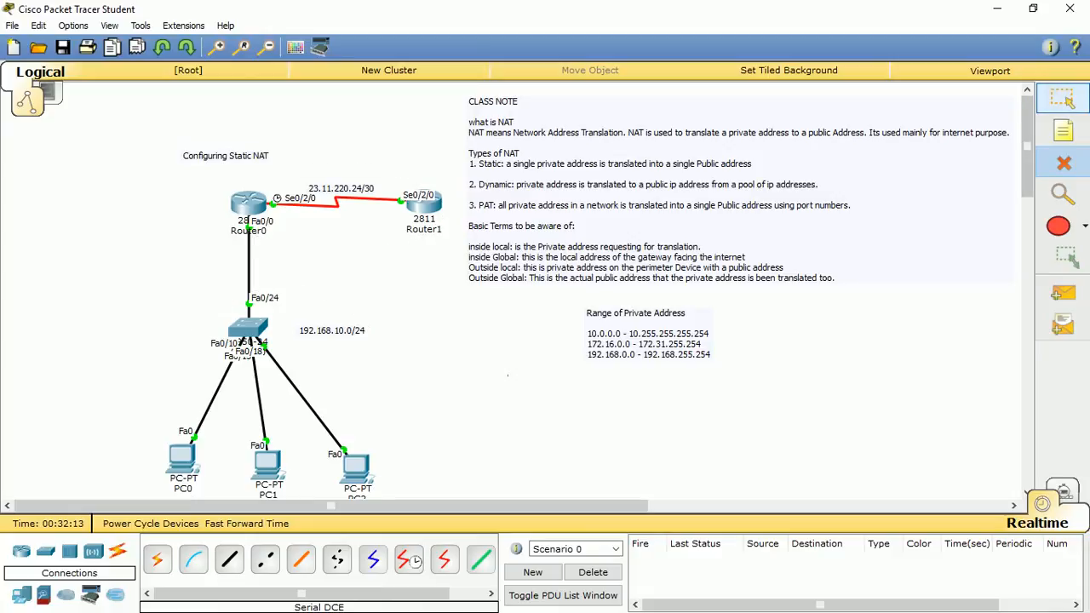
click(1062, 99)
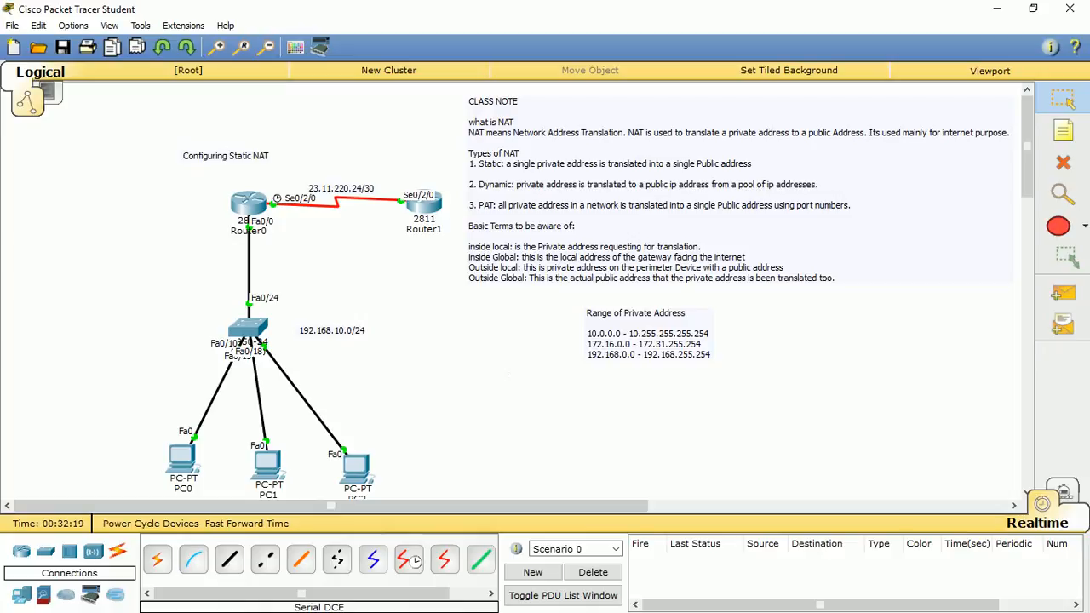
Open Router1's command line in a maximized window and enter privileged mode with en
mouse_move(424, 204)
click(431, 204)
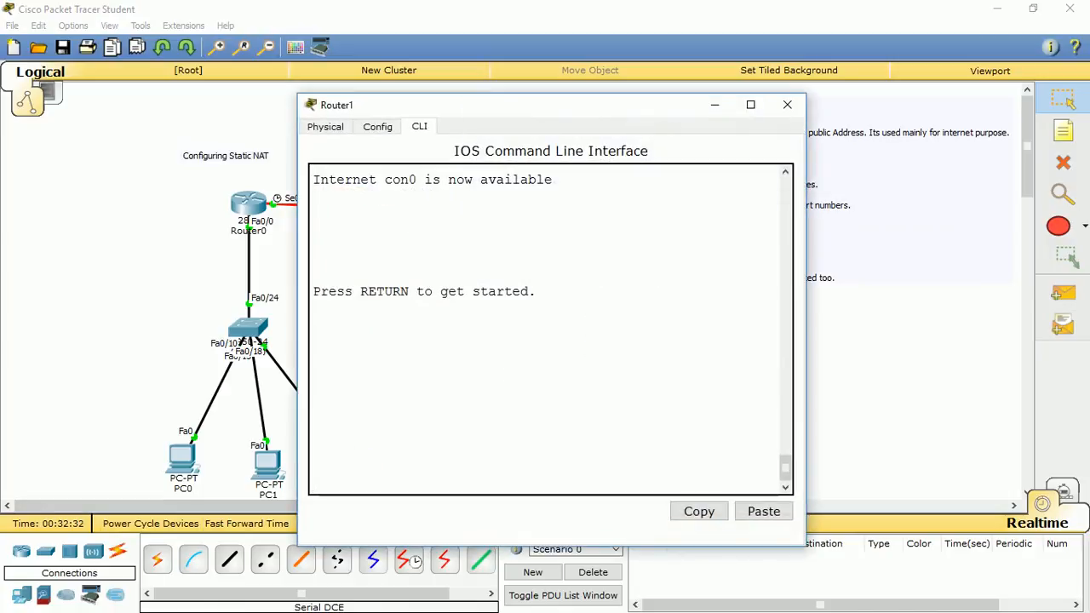
click(751, 104)
click(17, 294)
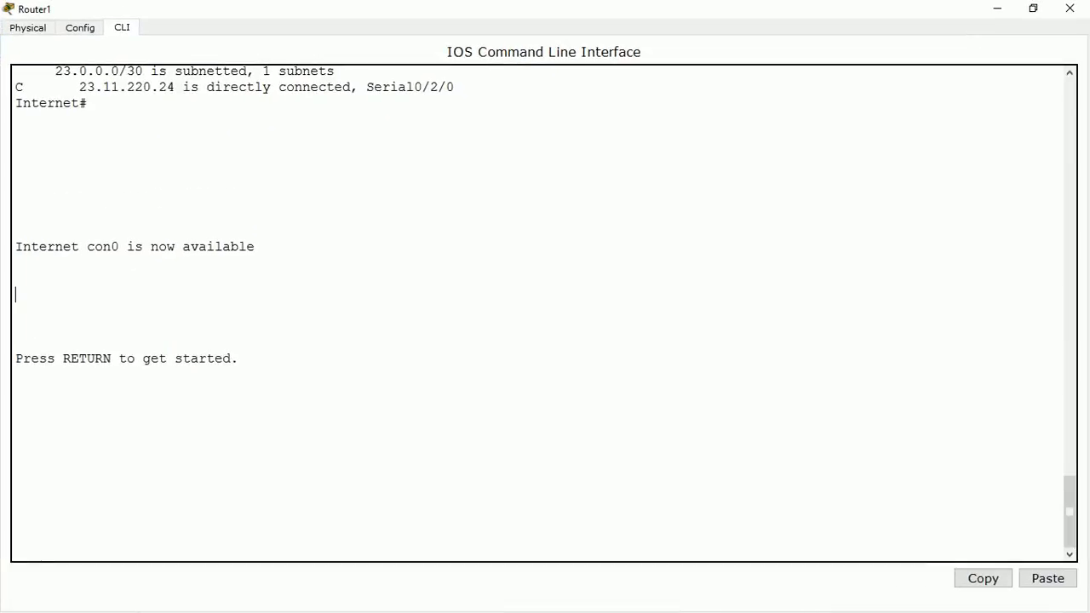
key(Return)
key(Return)
key(Return)
key(Return)
text(en)
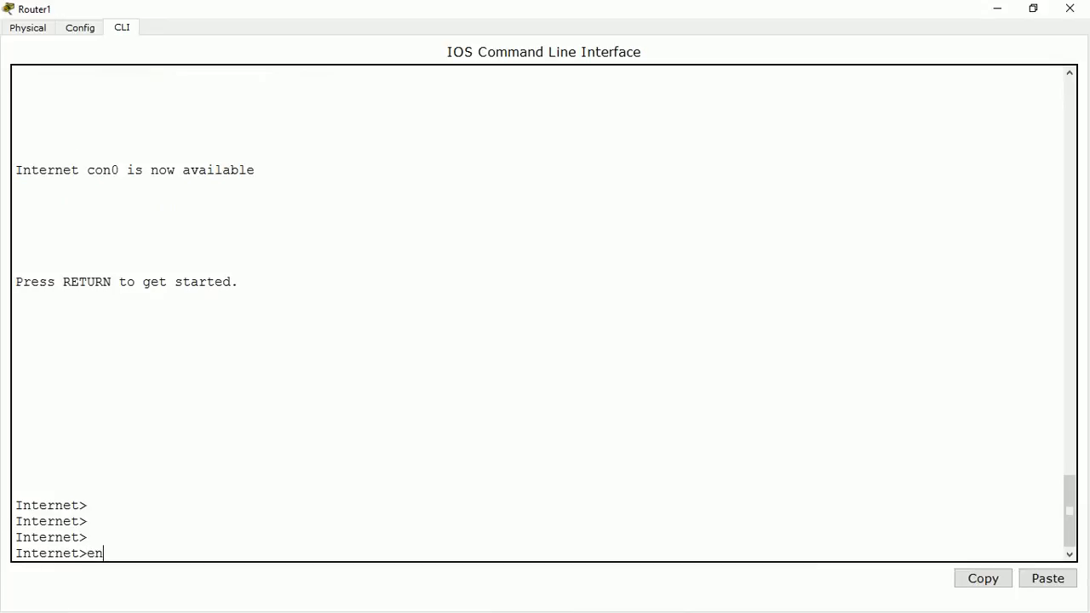
key(Return)
key(Return)
key(Return)
key(Return)
key(Return)
Display Router1's routing table with sh ip route and close the router window
text(sh ip route)
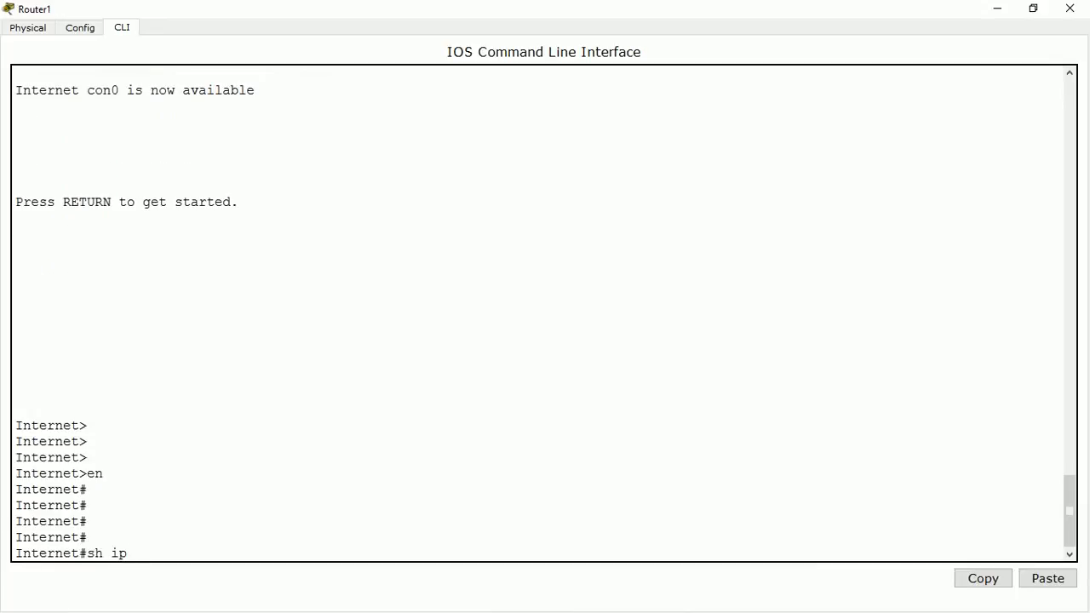
key(Return)
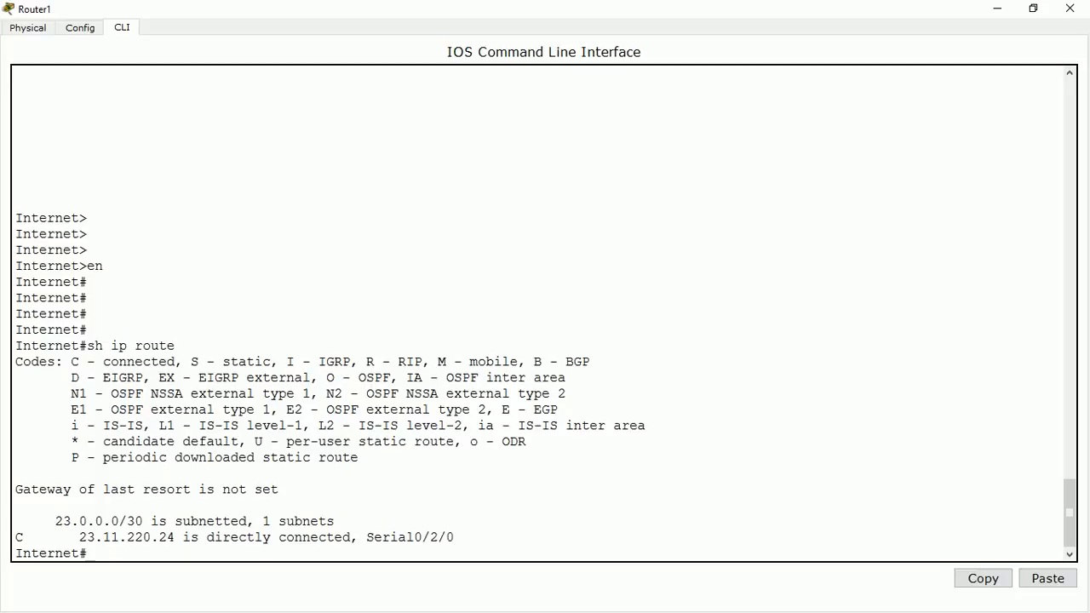
click(1070, 8)
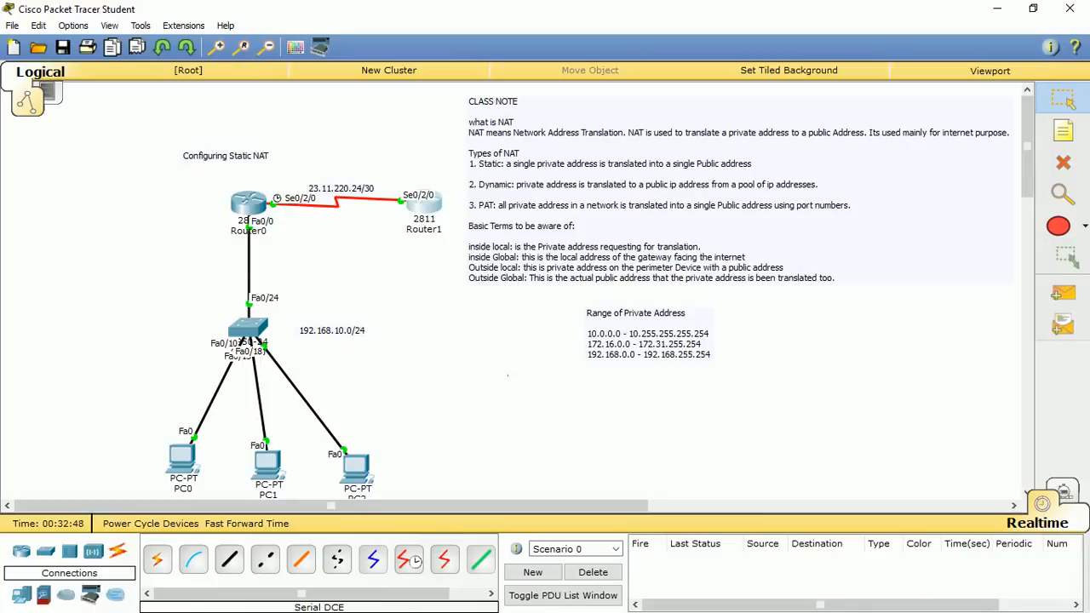
Open Router0's command line in a maximized window and enter privileged mode with en
mouse_move(429, 204)
mouse_move(195, 465)
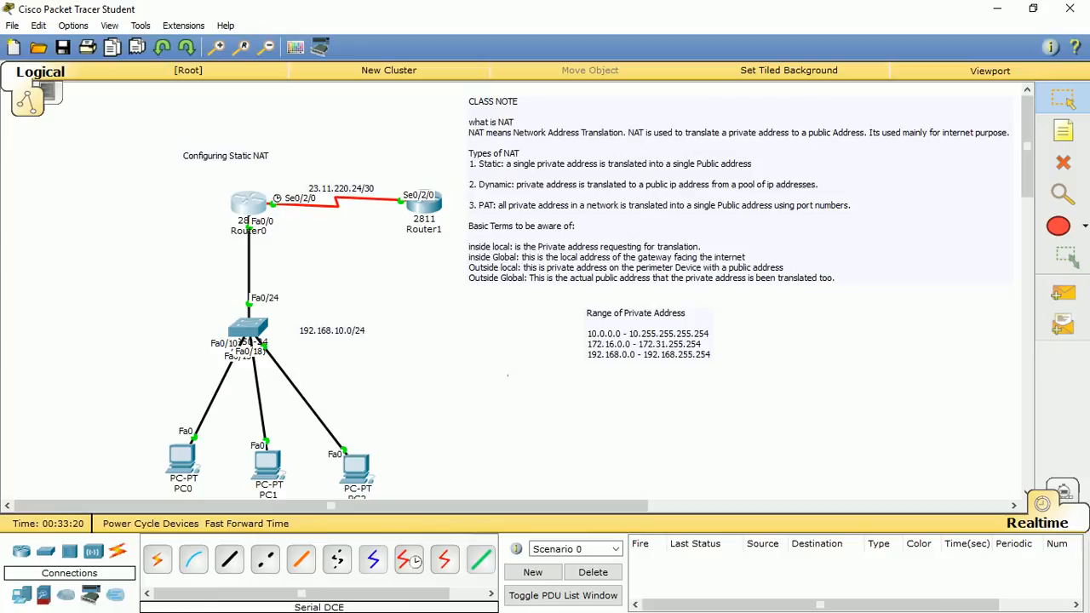
click(248, 204)
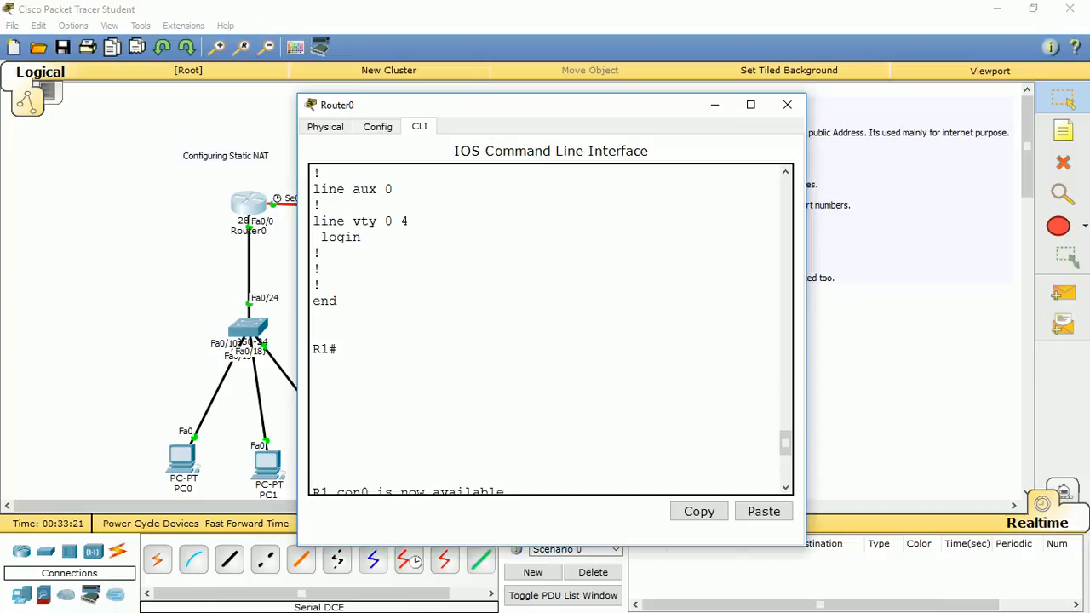
click(751, 104)
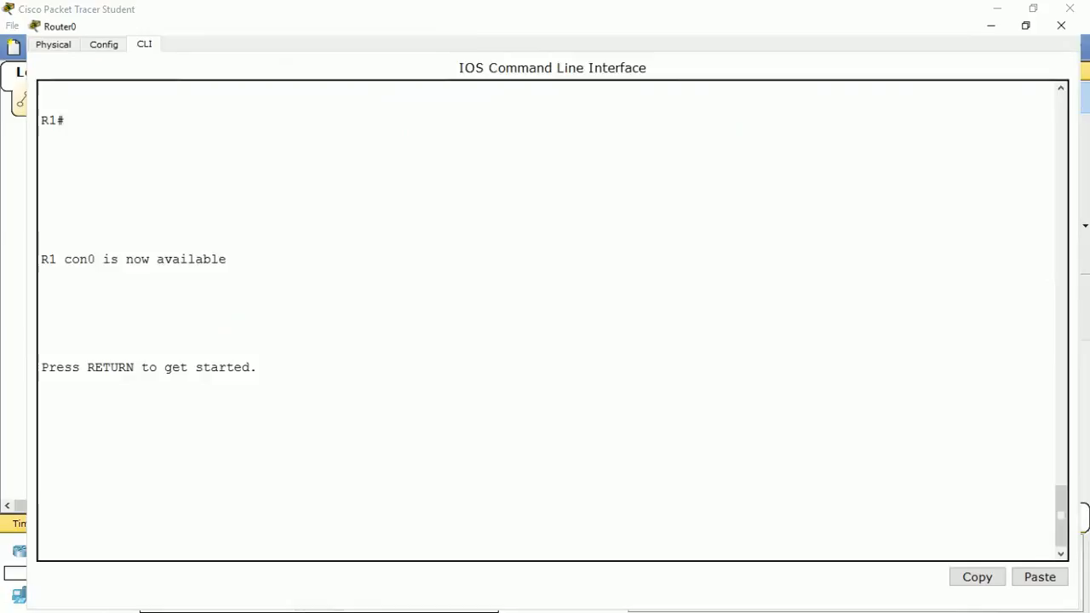
key(Return)
key(Return)
key(Return)
key(Return)
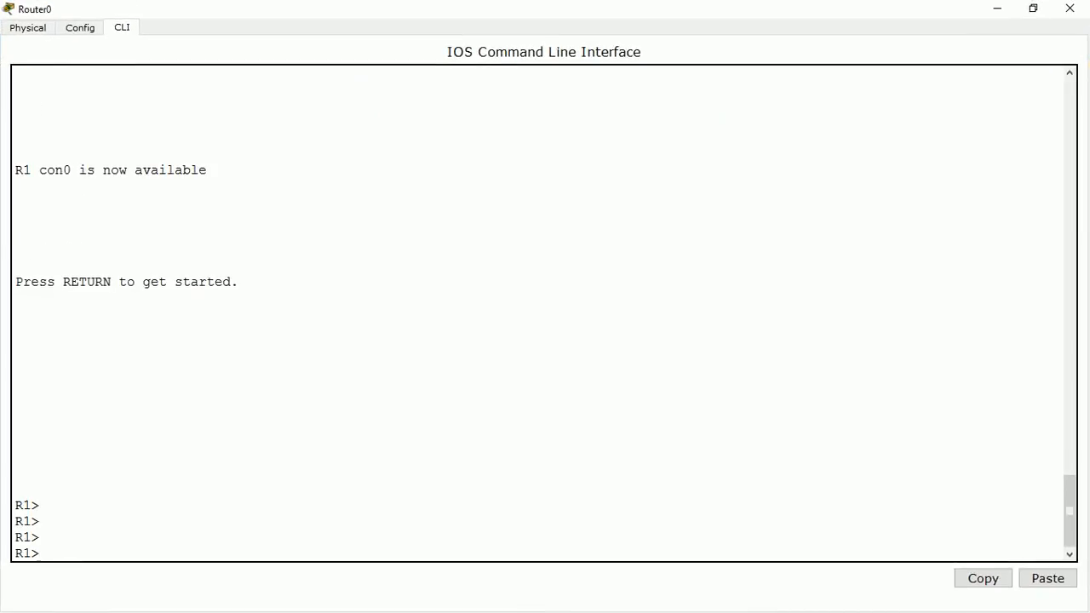
text(en)
key(Return)
key(Return)
key(Return)
key(Return)
Display Router0's routing table with sh ip route
text(sh )
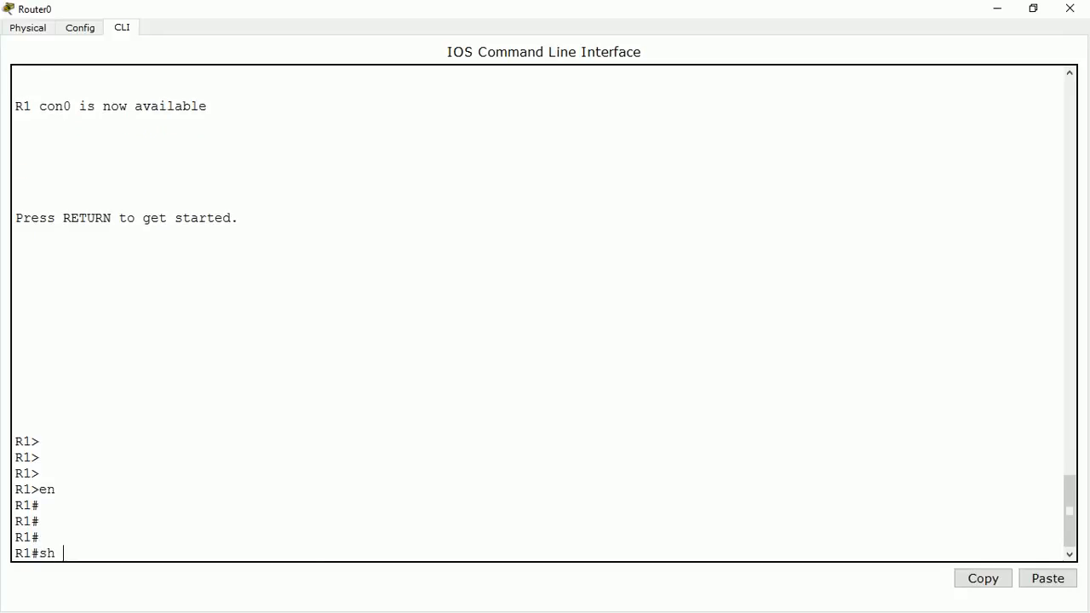
text(ip route)
key(Return)
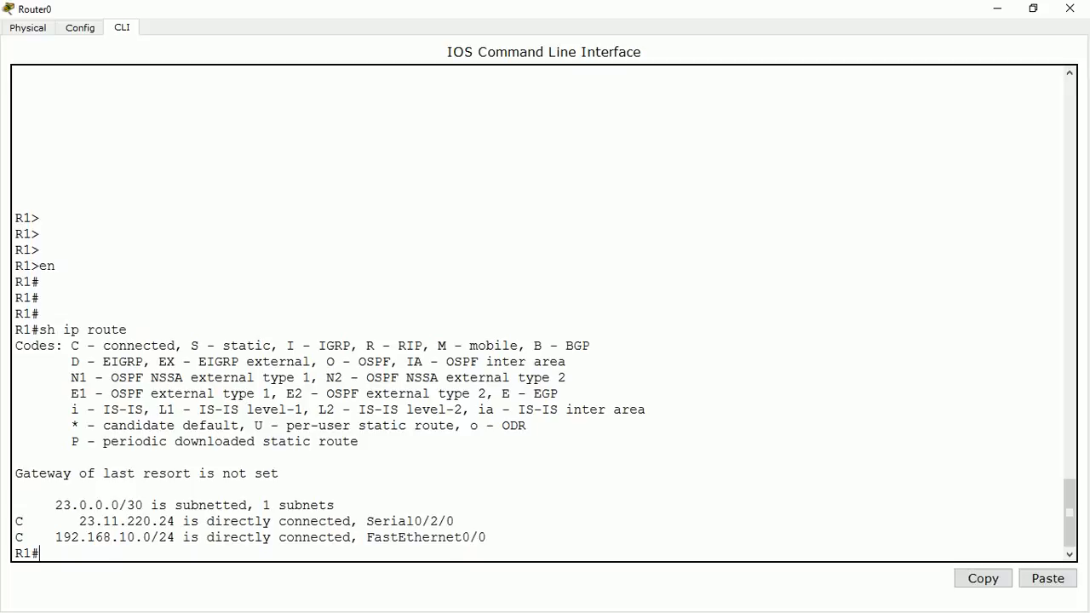
List Router0's interfaces with sh ip int bri and examine the FastEthernet0/0 and Serial0/2/0 IP addresses
text(sh ip int bri)
key(Return)
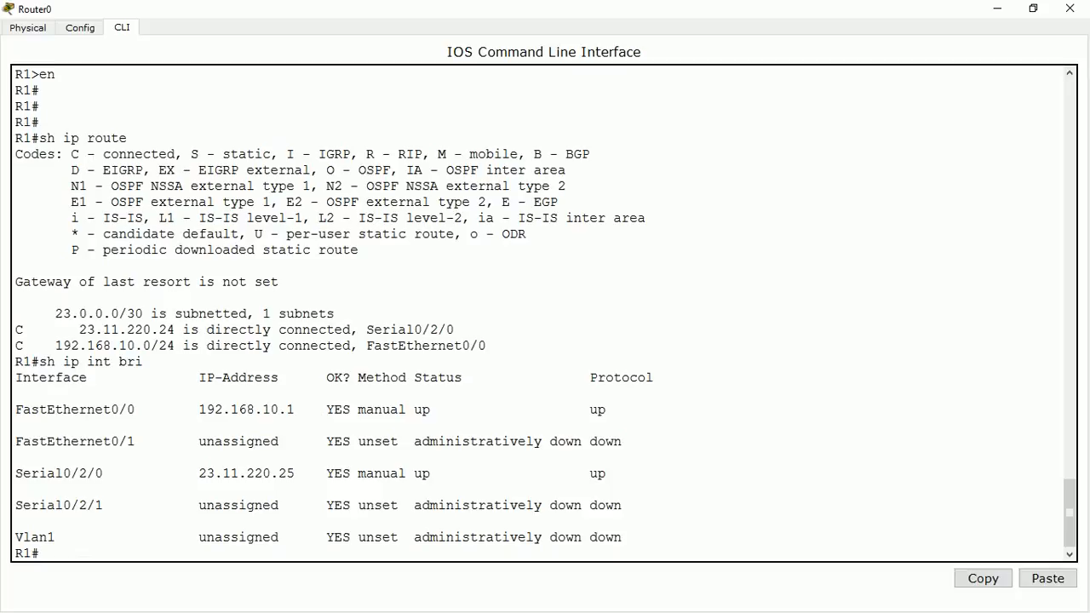
drag(255, 410, 279, 410)
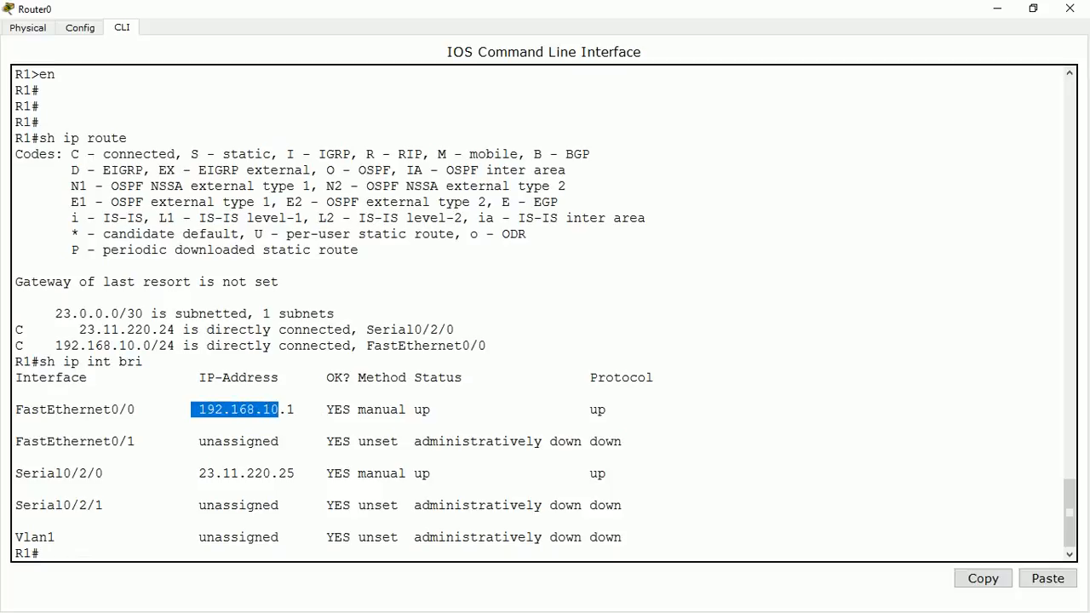
drag(193, 474, 305, 473)
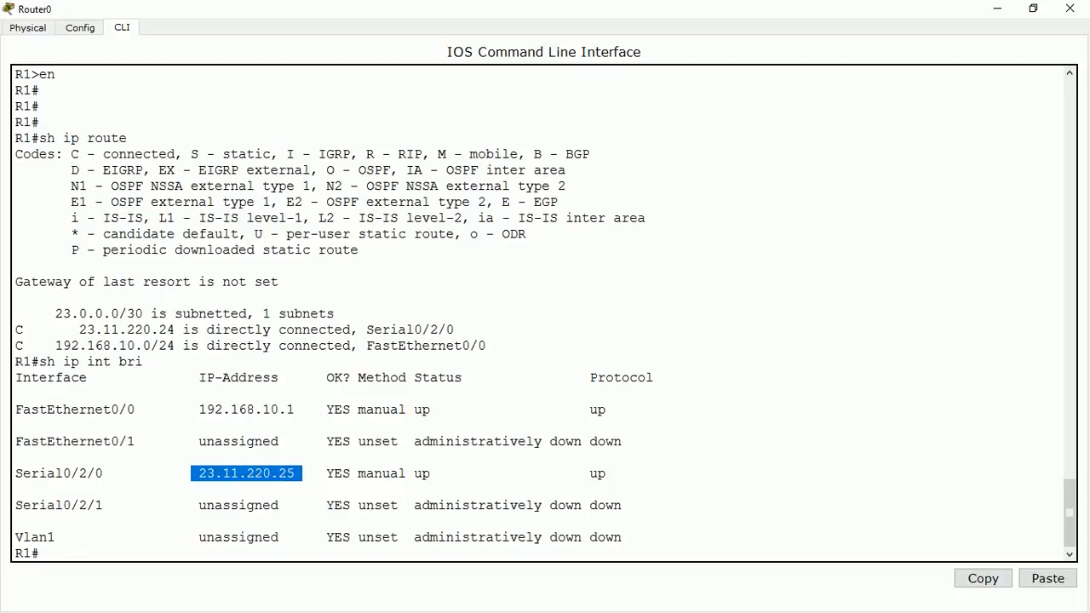
click(40, 554)
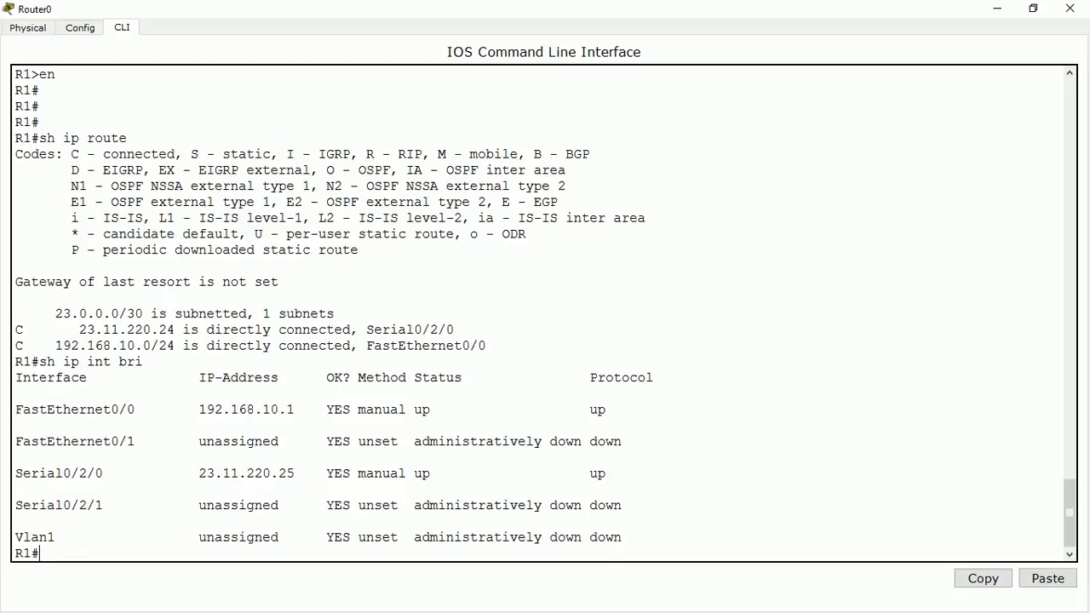
Check the network topology and reopen Router0's command line in a maximized window
click(998, 8)
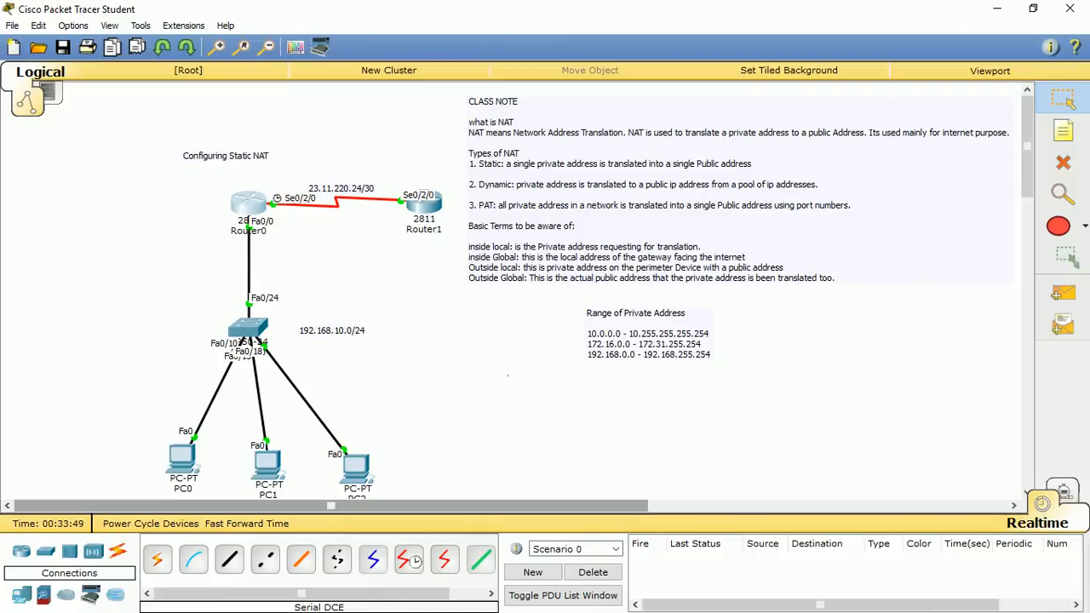
click(248, 204)
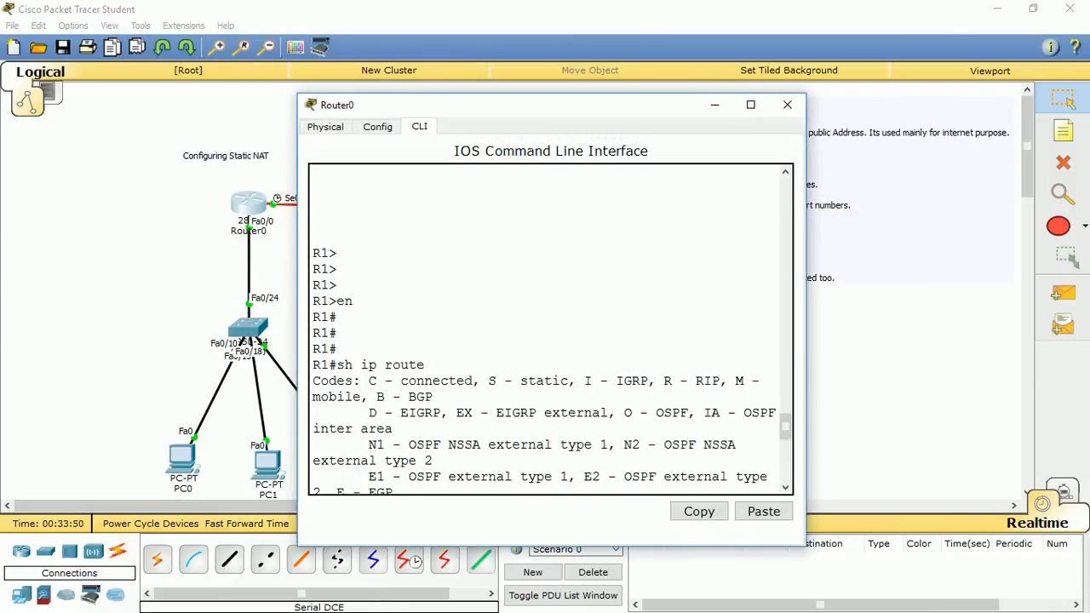
click(787, 104)
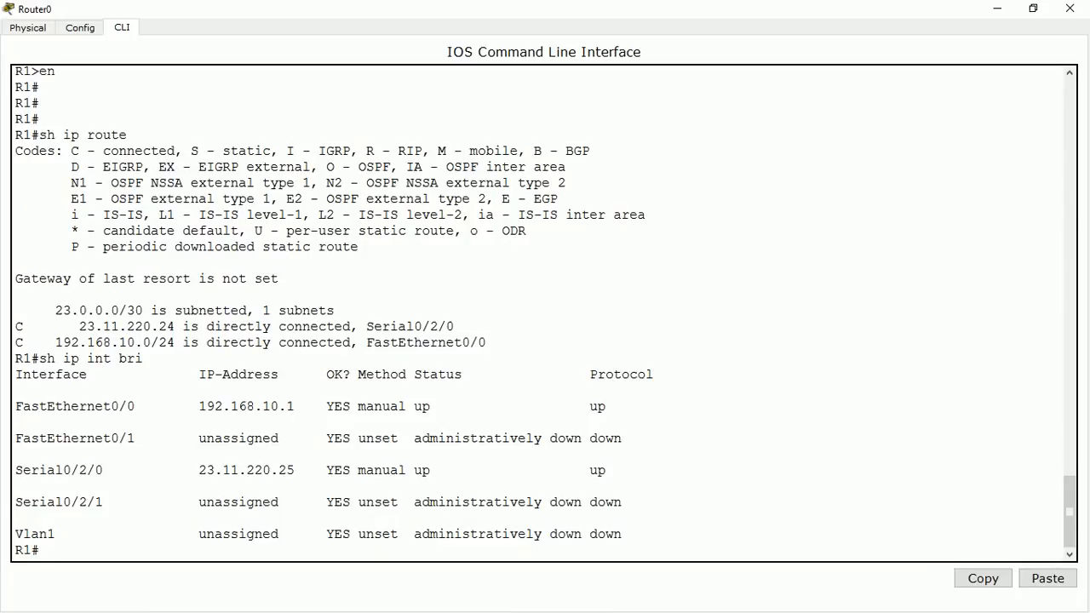
Enter global configuration mode on Router0 with conf t
key(Return)
key(Return)
key(Return)
key(Return)
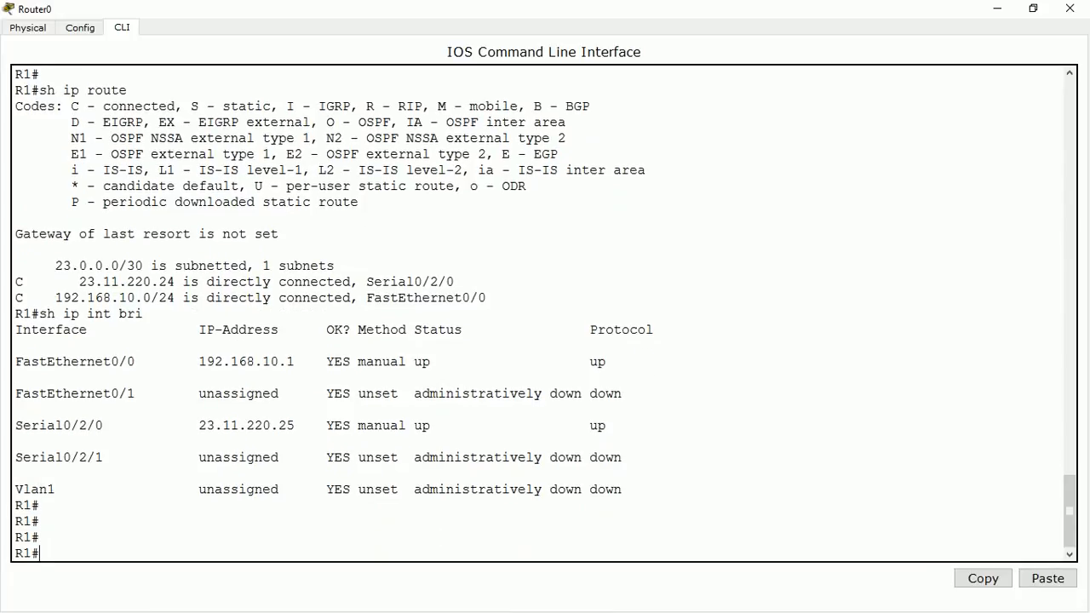
text(conf t)
key(Return)
key(Return)
key(Return)
key(Return)
key(Return)
key(Return)
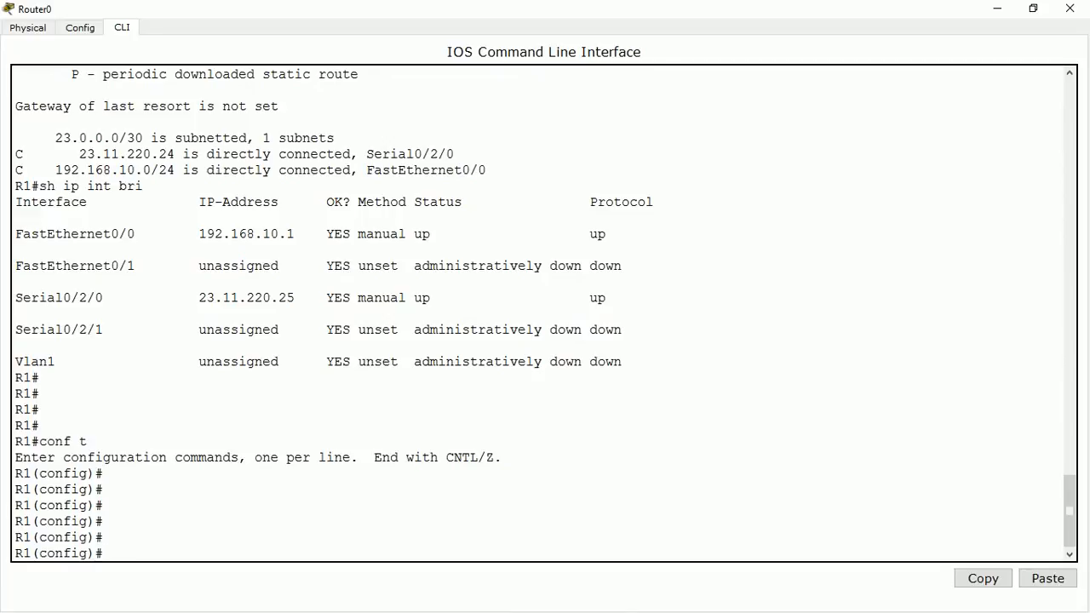
Configure interface fa0/0 as the NAT inside interface with ip nat inside
text(int fa0/0)
key(Return)
key(Return)
key(Return)
key(Return)
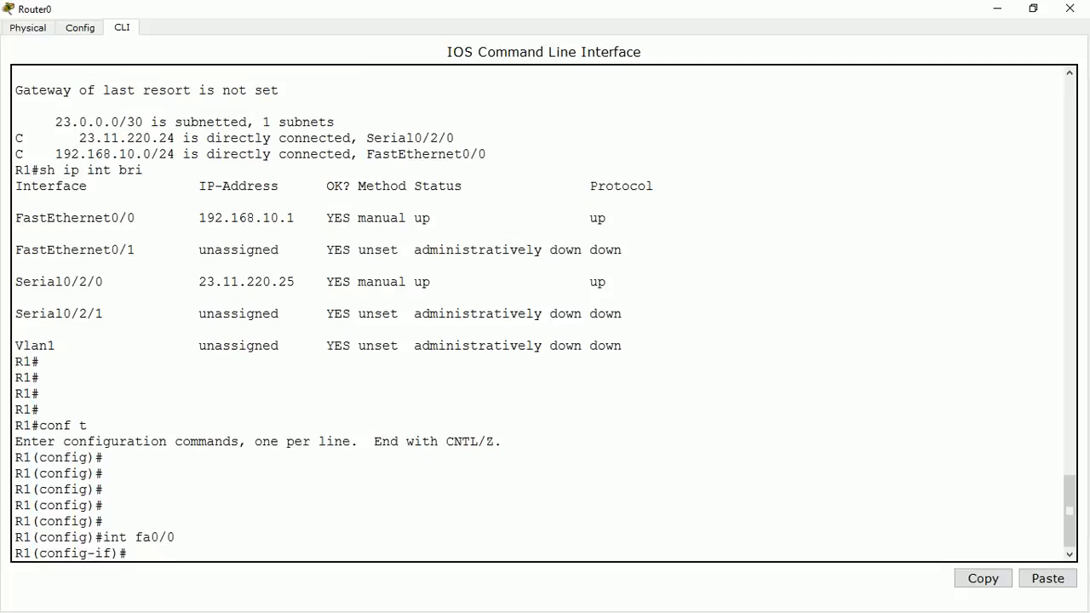
key(Return)
text(ip na)
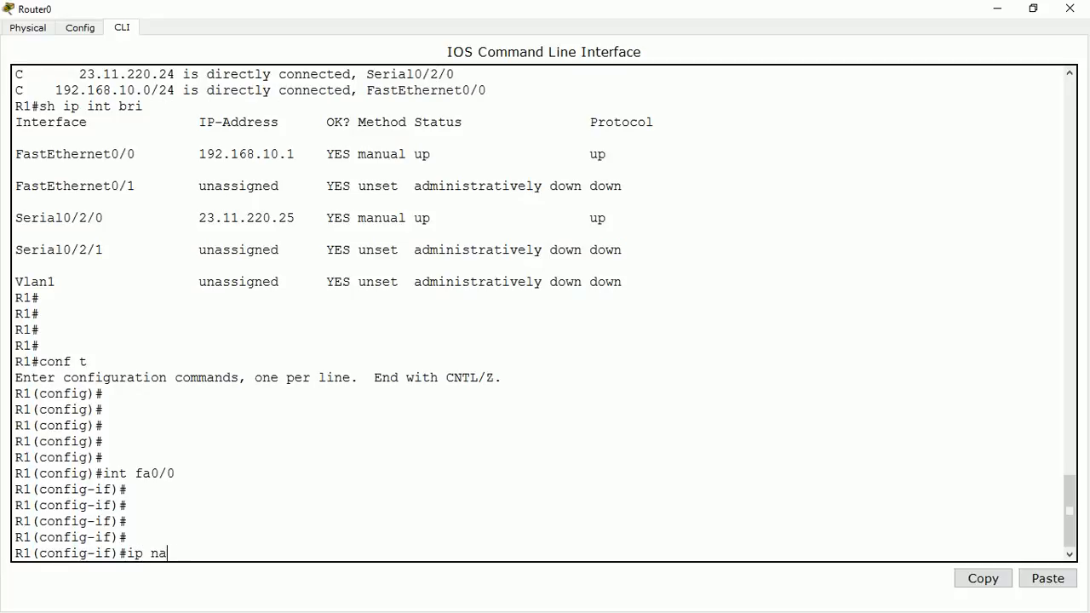
text(t inside)
key(Return)
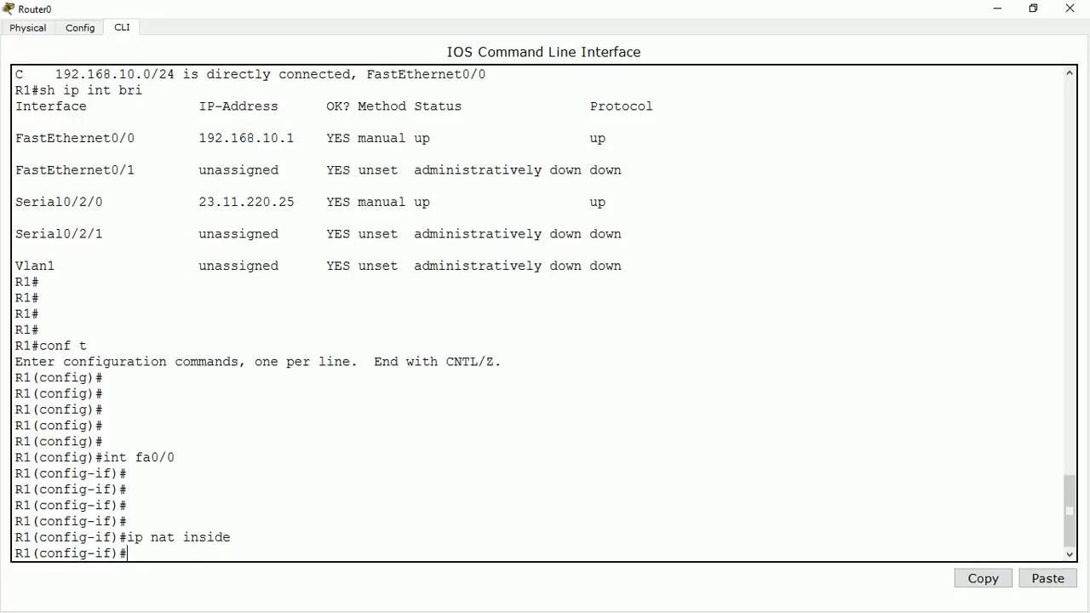
Configure interface s0/2/0 as the NAT outside interface with ip nat outside and exit interface configuration
text(int s0/2/0)
key(Return)
key(Return)
key(Return)
key(Return)
key(Return)
key(Return)
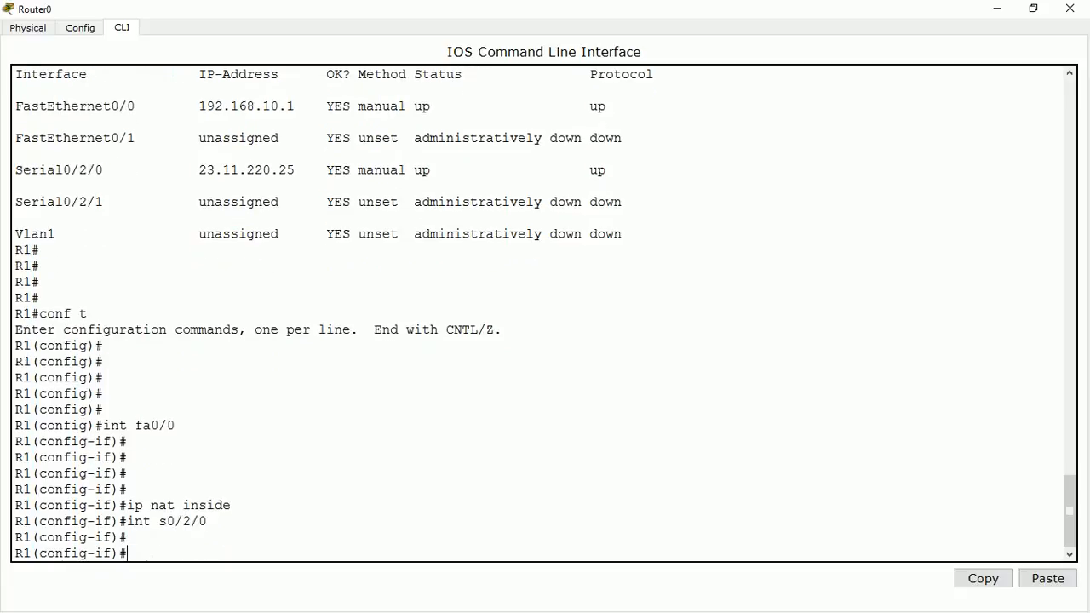
text(ip)
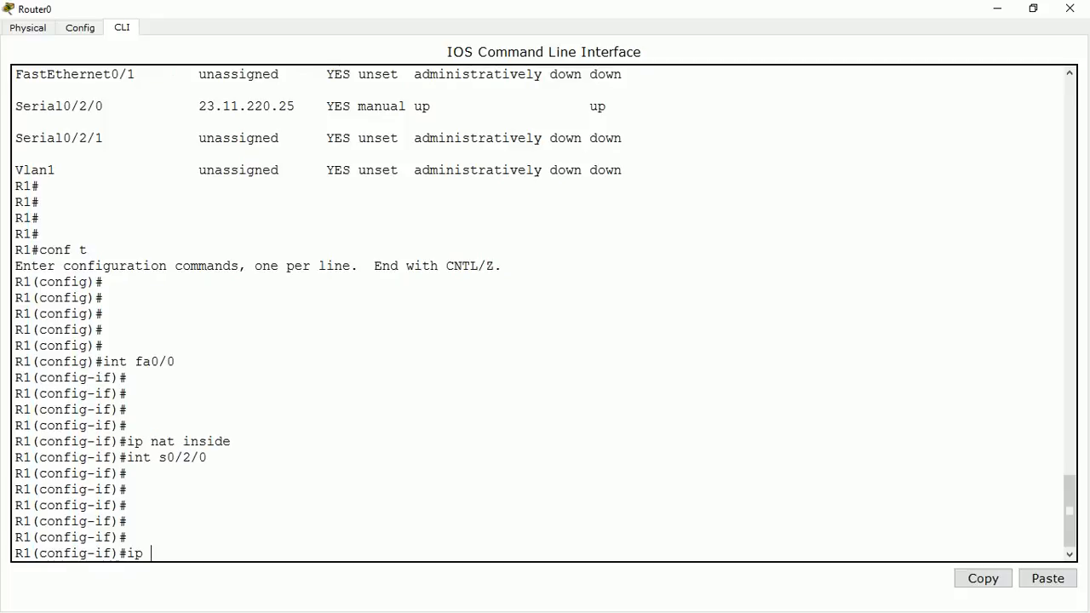
text( nat outside)
key(Return)
key(Return)
key(Return)
key(Return)
key(Return)
key(Return)
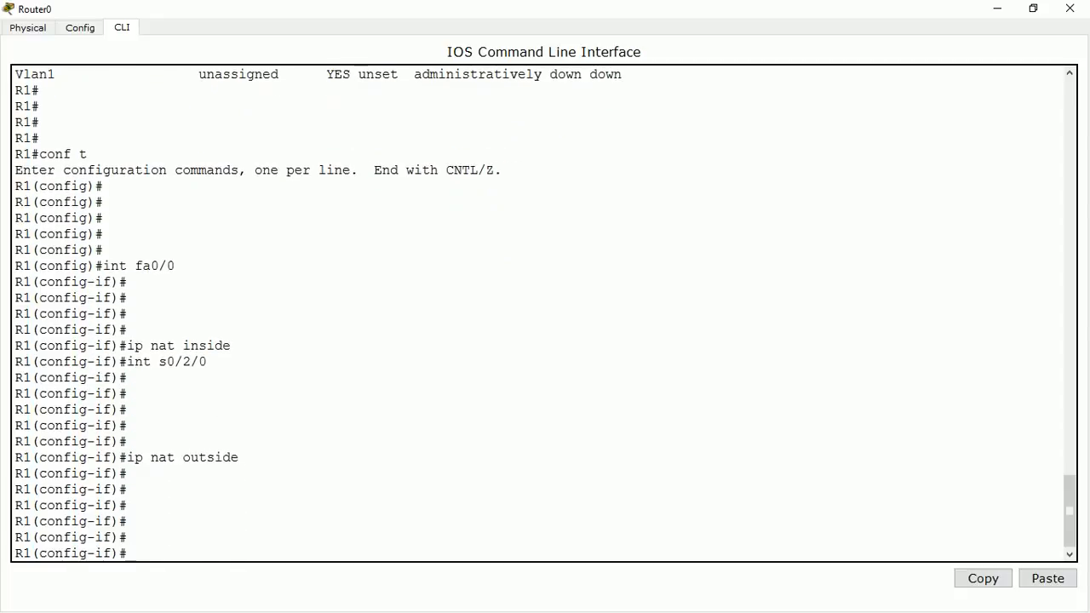
text(exit)
key(Return)
key(Return)
key(Return)
key(Return)
key(Return)
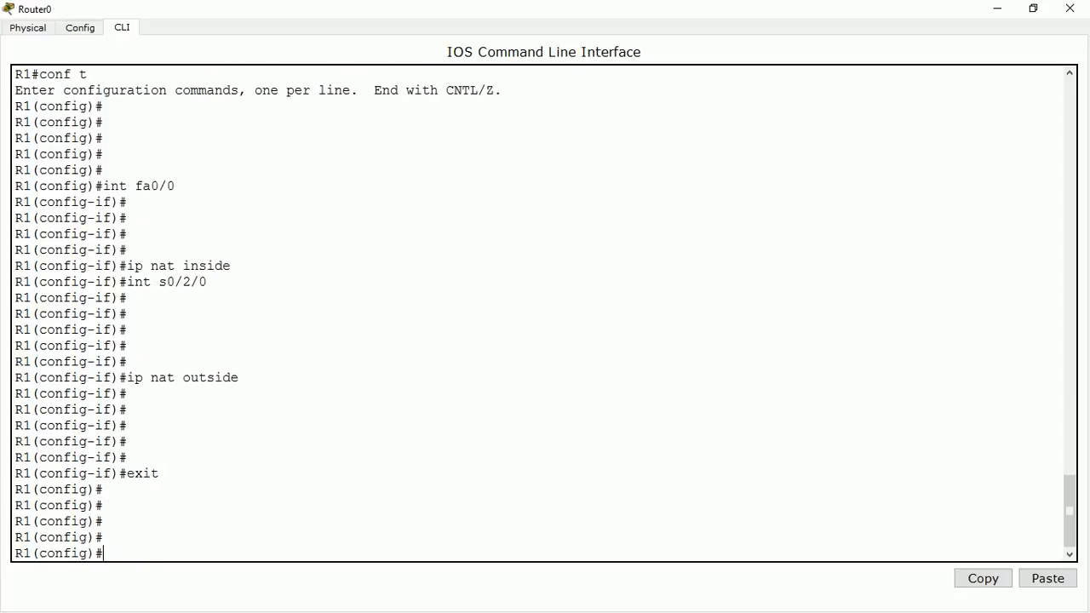
Try to list the options available after ip nat source static
text(ip nat source sa)
key(BackSpace)
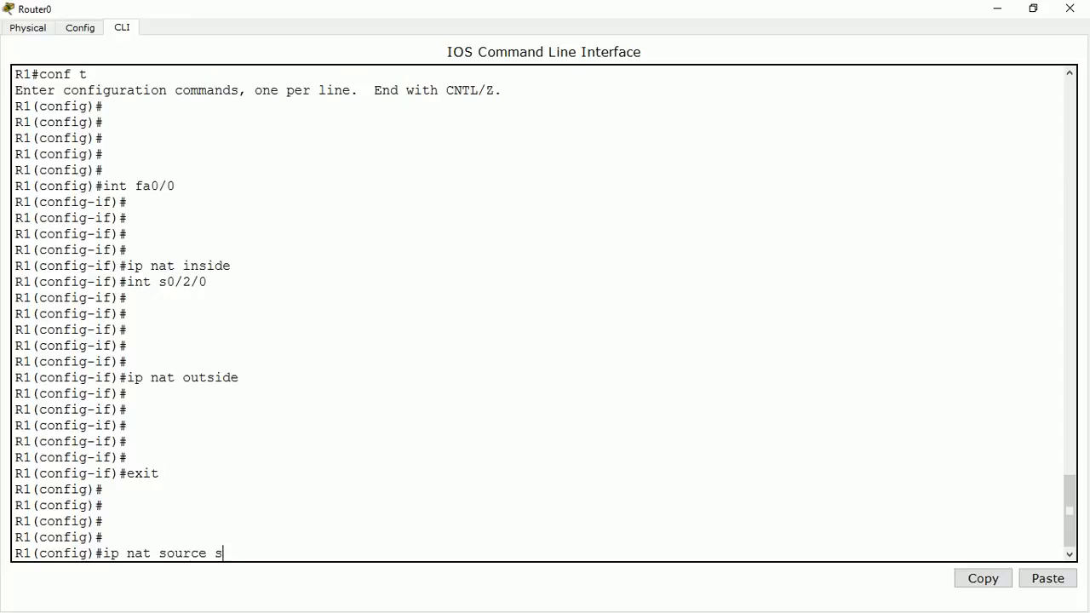
text(tatic ?)
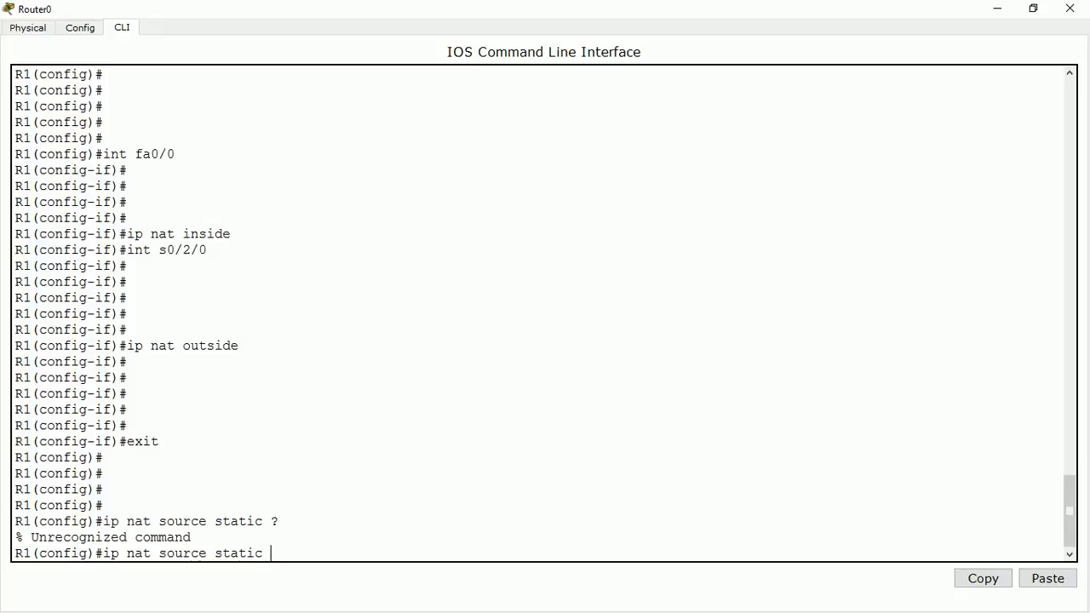
Shorten the command to ip nat and list its available options with ?
key(BackSpace)
key(BackSpace)
key(BackSpace)
key(BackSpace)
key(BackSpace)
key(BackSpace)
key(BackSpace)
key(BackSpace)
key(BackSpace)
key(BackSpace)
key(BackSpace)
key(BackSpace)
key(BackSpace)
key(BackSpace)
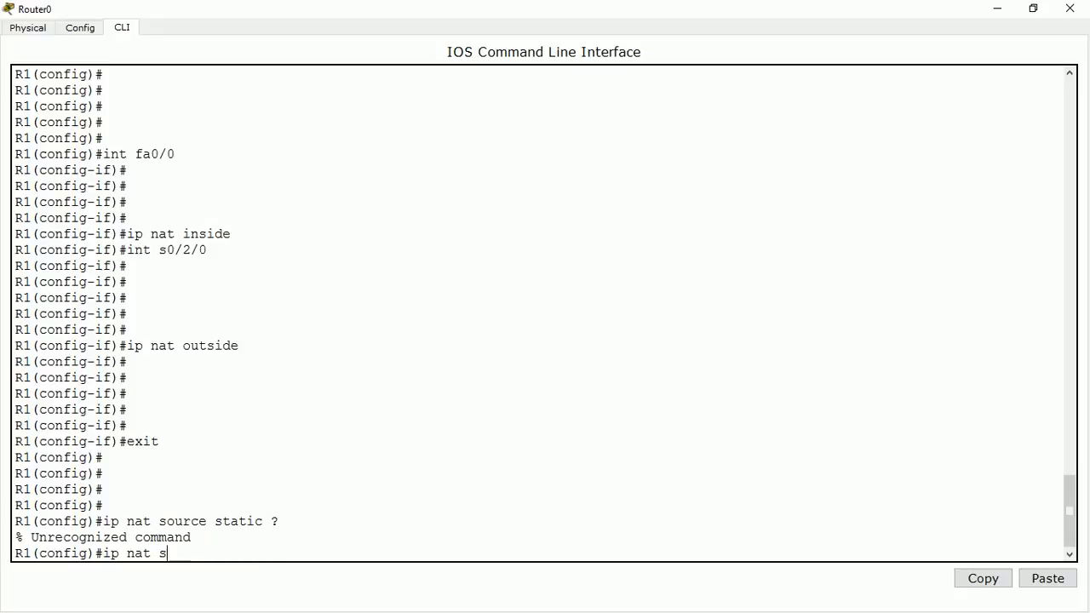
text(?)
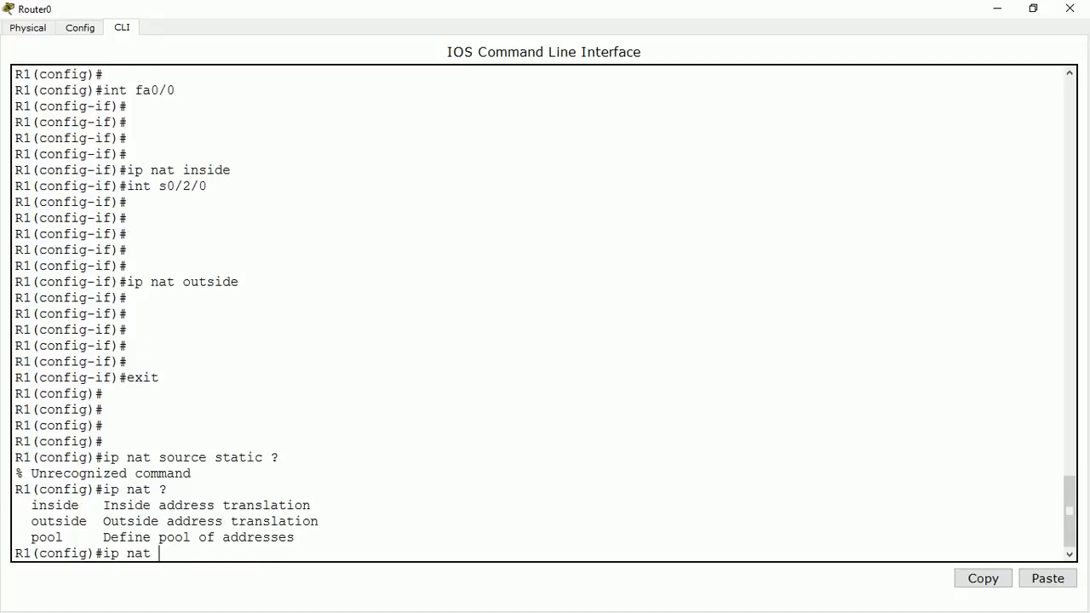
Extend the command to ip nat inside source and list its options with ?
text(inside sourc)
key(BackSpace)
key(BackSpace)
text(c)
key(BackSpace)
text(rce ?)
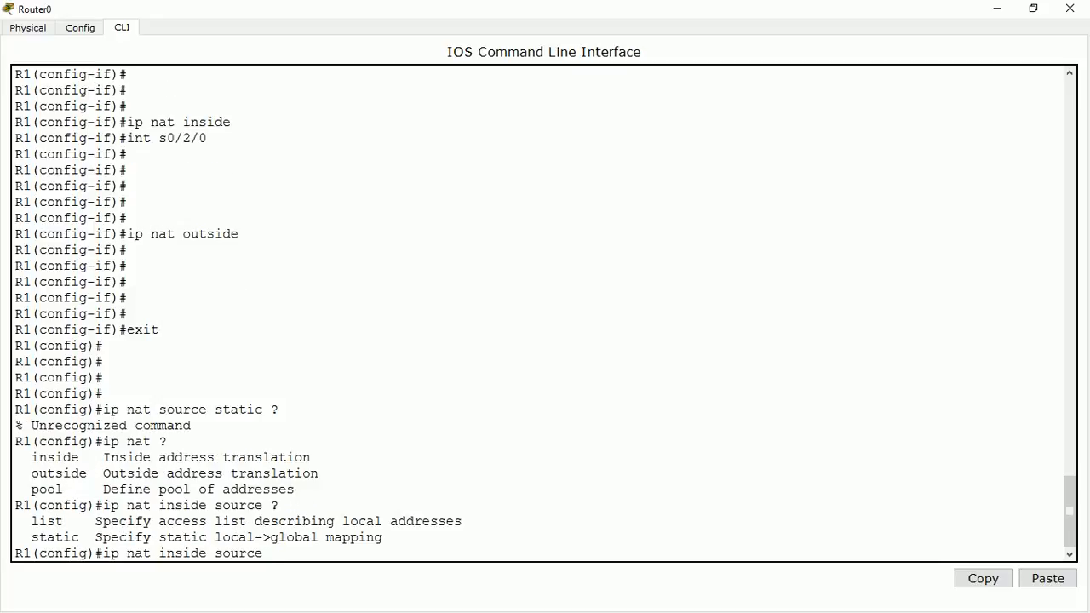
Add static and the inside local address 192.168.10.2 to the NAT command and query the following parameter with ?
text(static)
text(192.168)
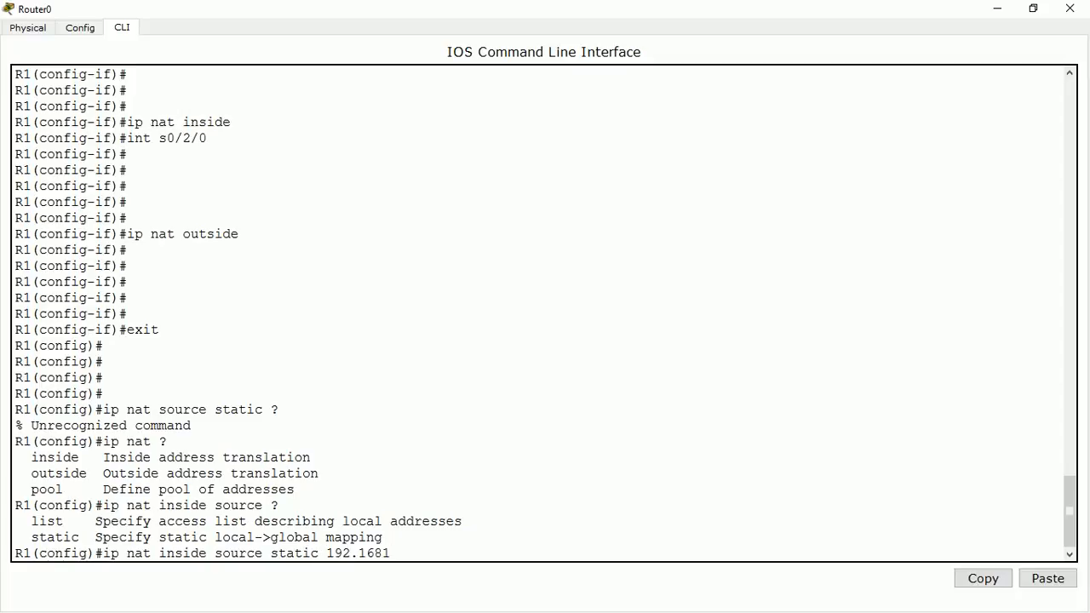
text(.10.2 ?)
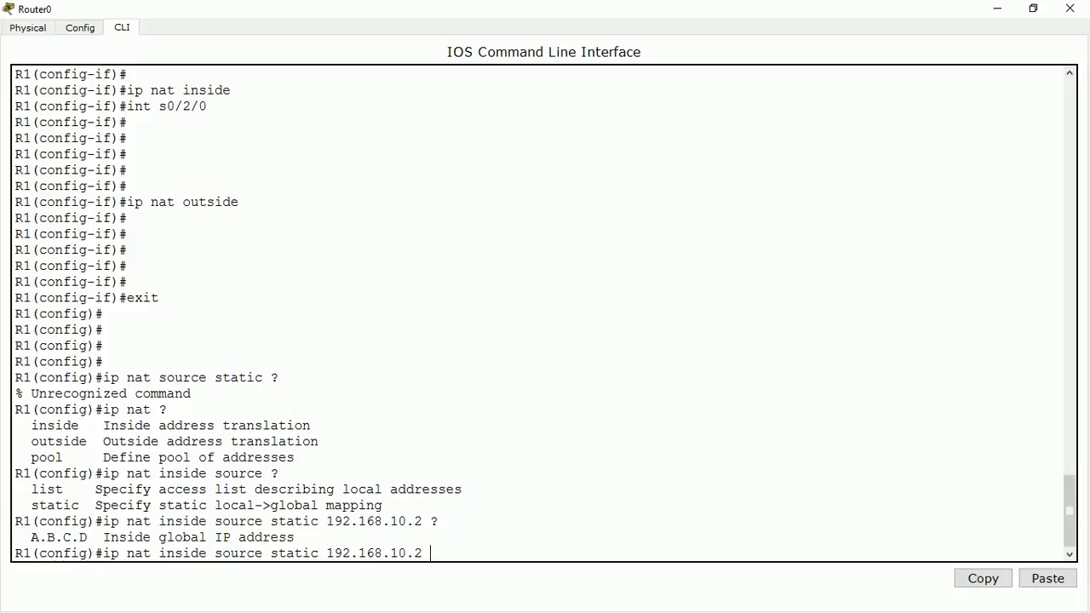
Enter 22.11.222.26 as the inside global address, and check the network topology before returning to the maximized command line
text(192)
key(BackSpace)
key(BackSpace)
key(BackSpace)
text(22.11.222.26)
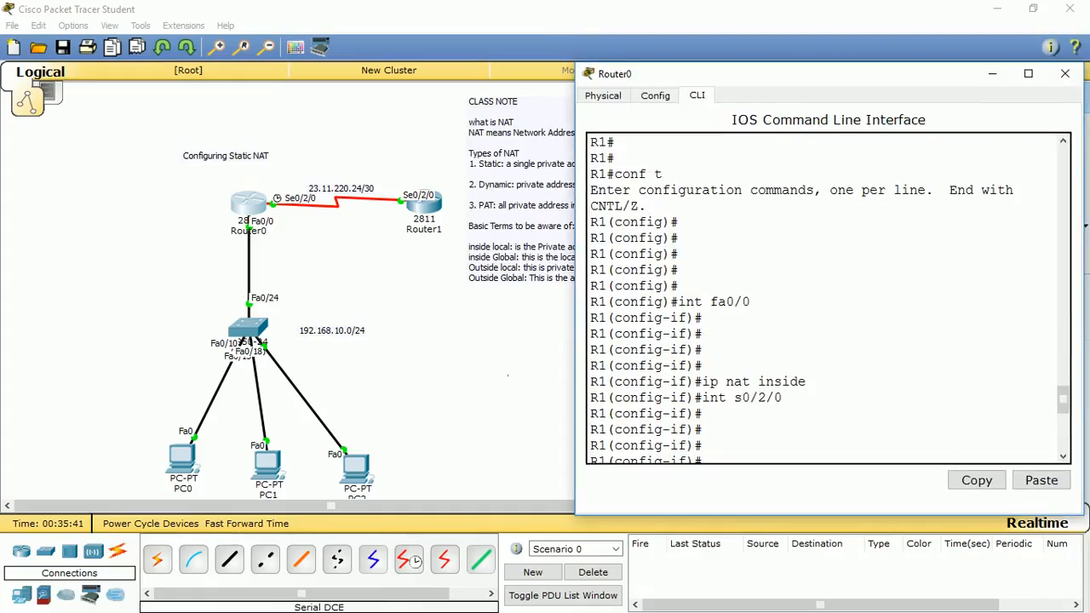
drag(920, 74, 774, 68)
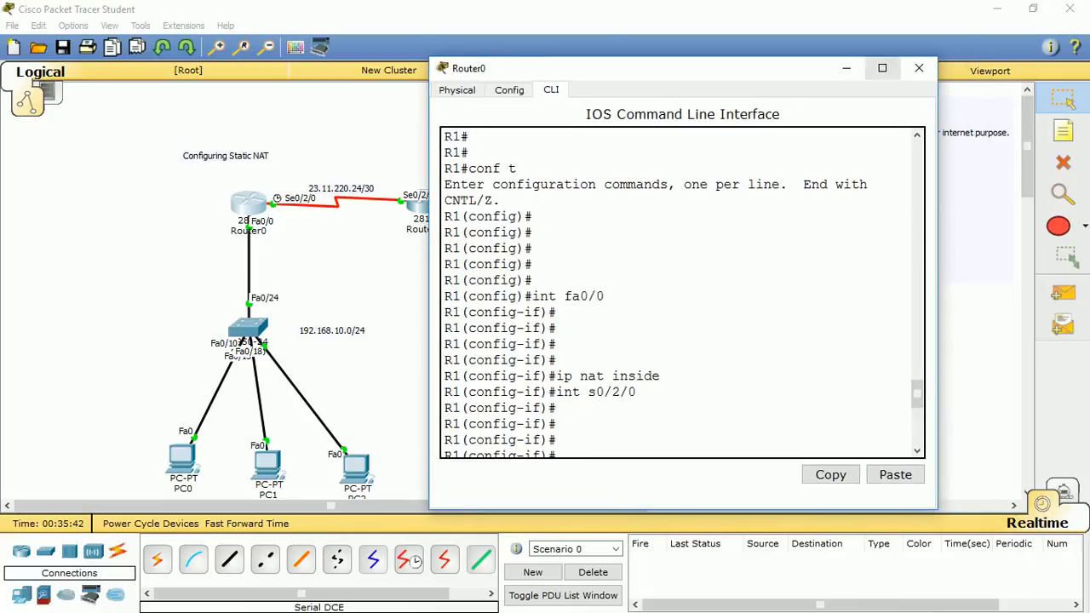
click(883, 68)
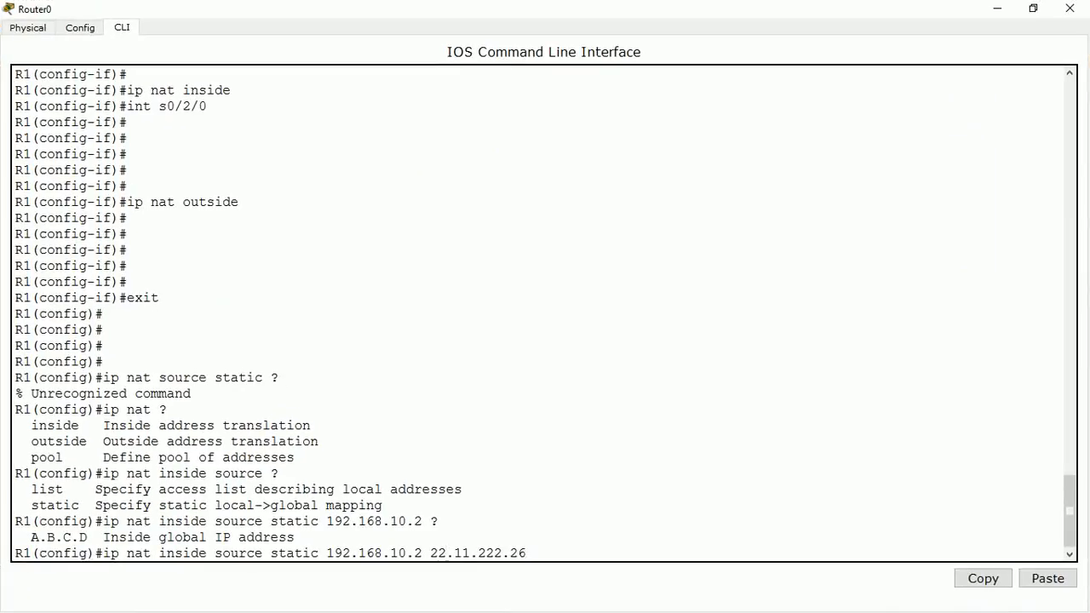
Correct the inside global address to 23.11.222.26 and submit the static NAT mapping for 192.168.10.2
key(BackSpace)
text(3)
key(End)
key(Return)
key(Return)
key(Return)
key(Return)
key(Return)
key(Return)
key(Return)
key(Return)
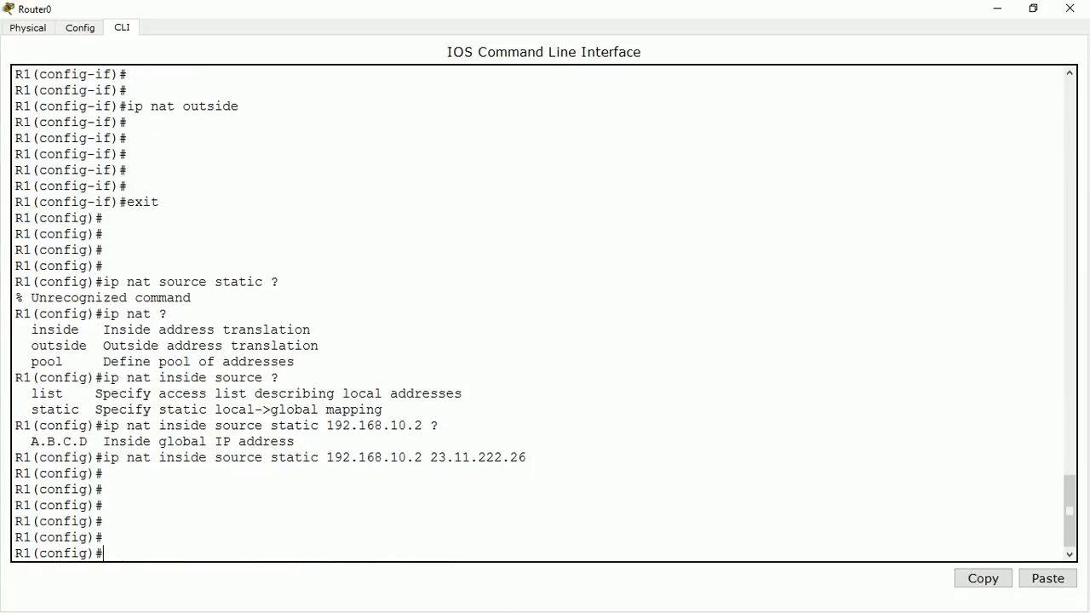
key(Return)
key(Return)
key(Return)
Leave configuration mode with end to return to the privileged prompt
text(edn)
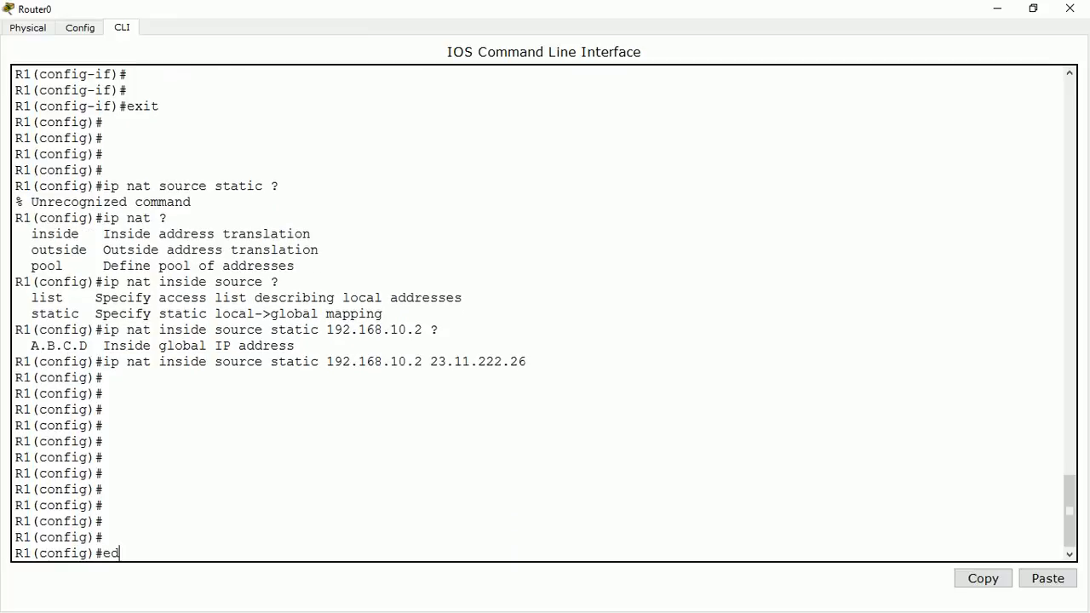
key(Return)
text(end)
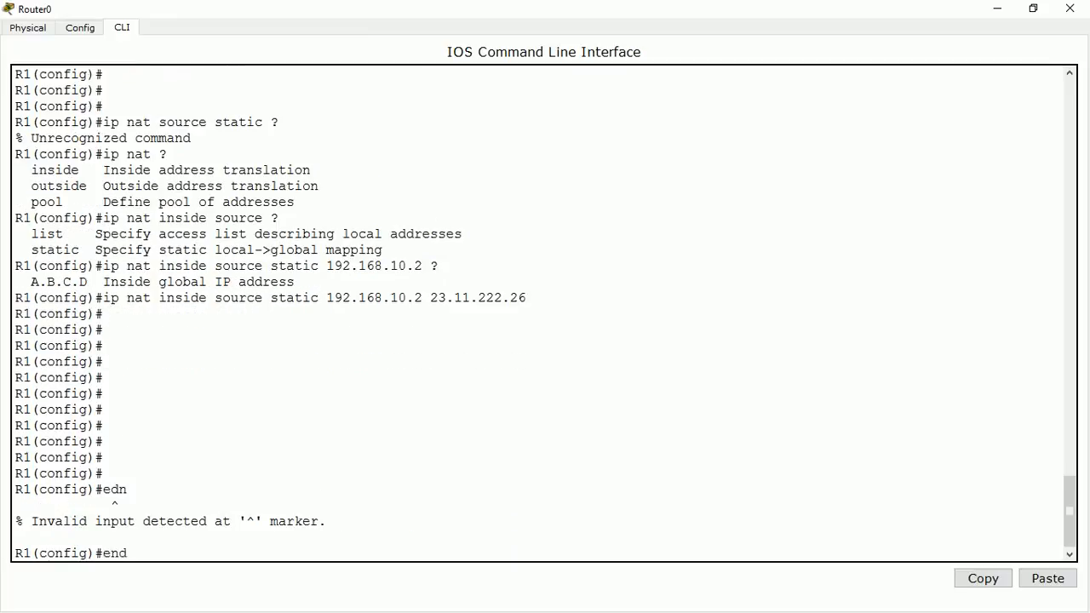
key(Return)
key(Return)
key(Return)
key(Return)
key(Return)
key(Return)
key(Return)
key(Return)
key(Return)
key(Return)
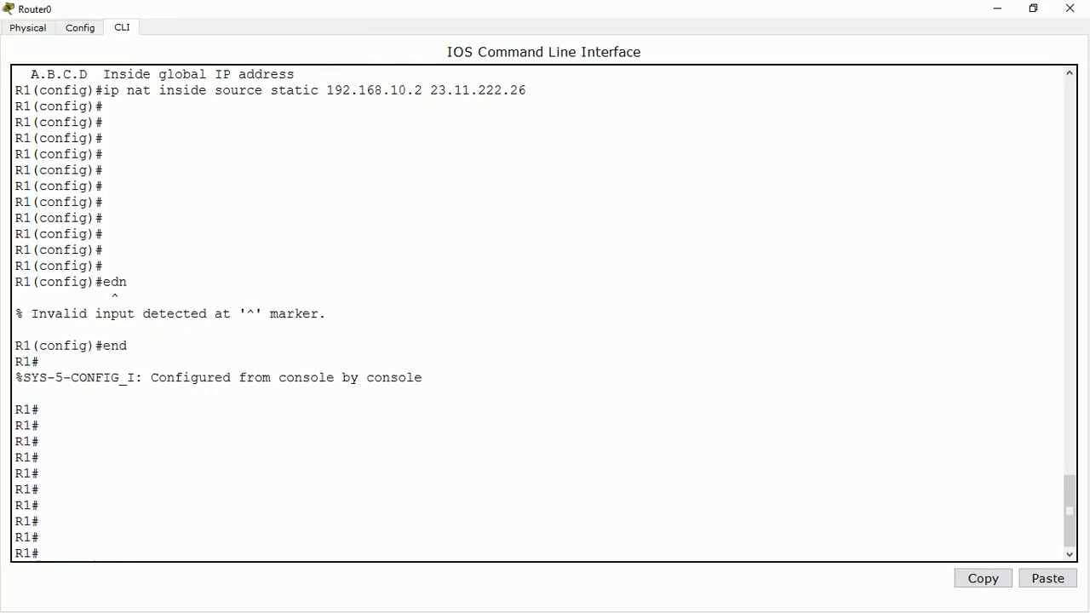
Display Router0's NAT table with sh ip nat translations
text(sh ip nat tr)
text(ans)
key(Tab)
key(Return)
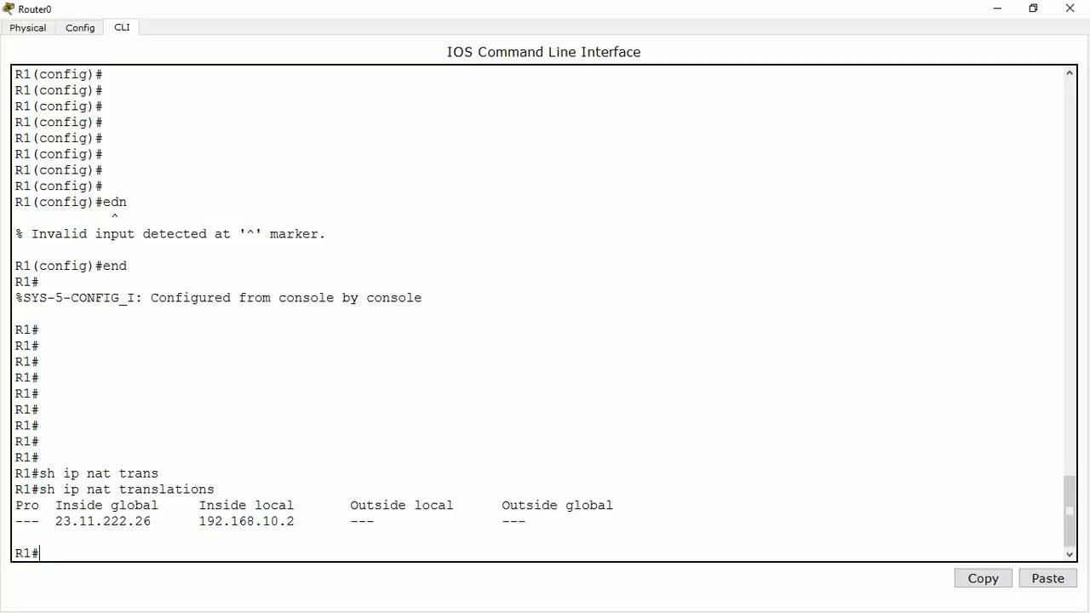
Minimize Router0's command line and check PC0's IP configuration
click(998, 9)
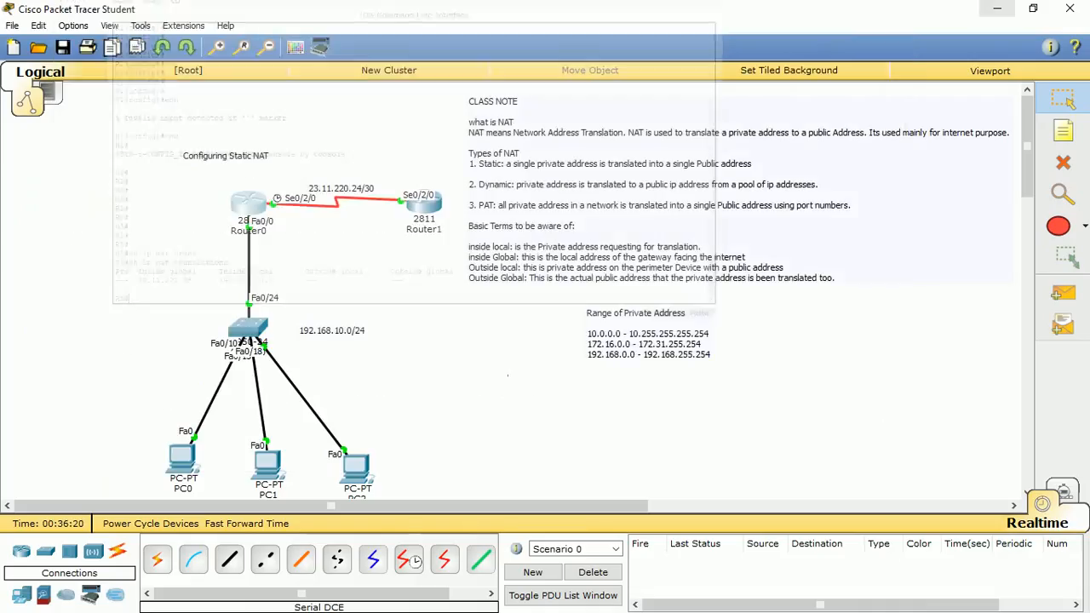
click(181, 459)
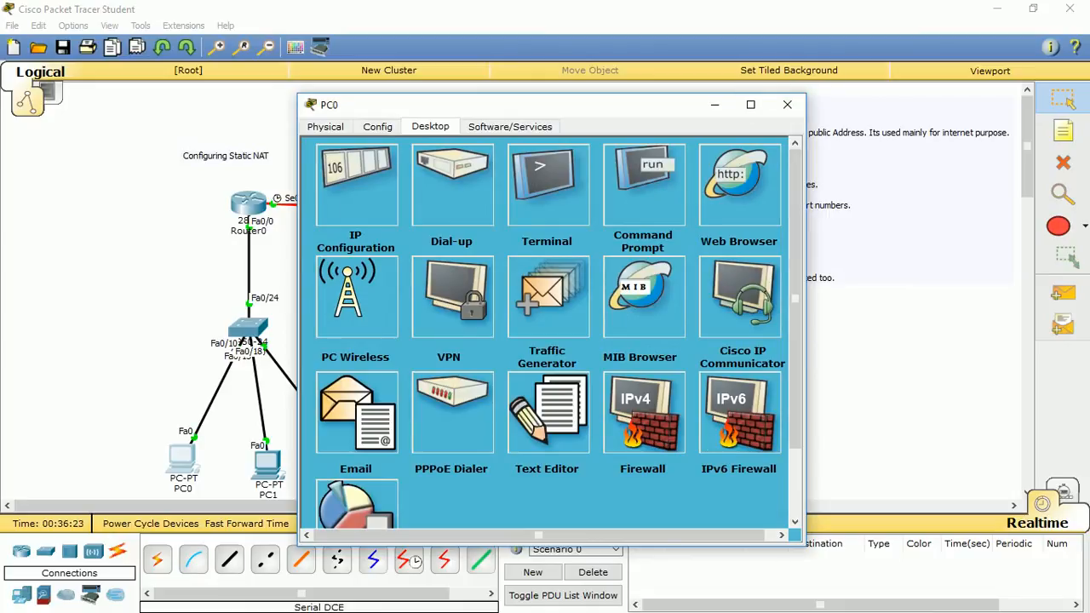
click(356, 184)
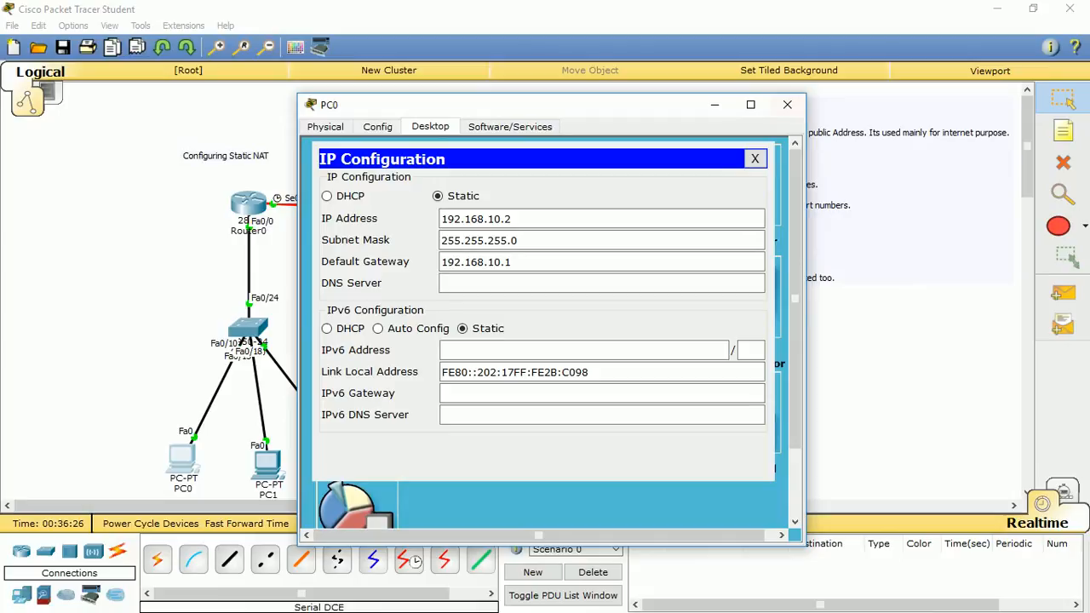
click(787, 104)
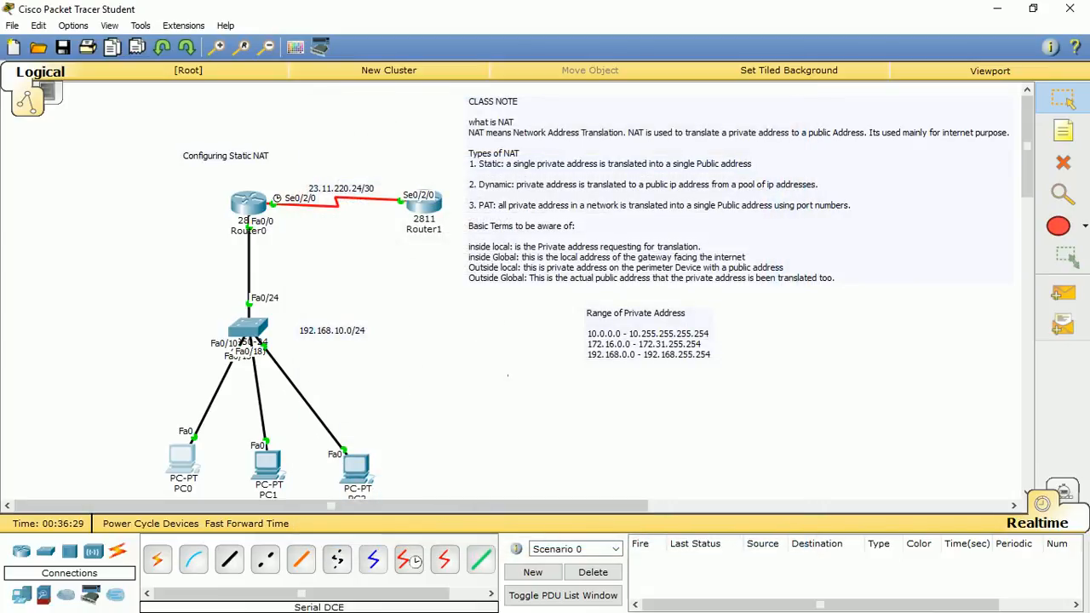
Ping 23.11.222.26 from PC0's Command Prompt and move the window aside to see the topology
click(182, 460)
click(644, 184)
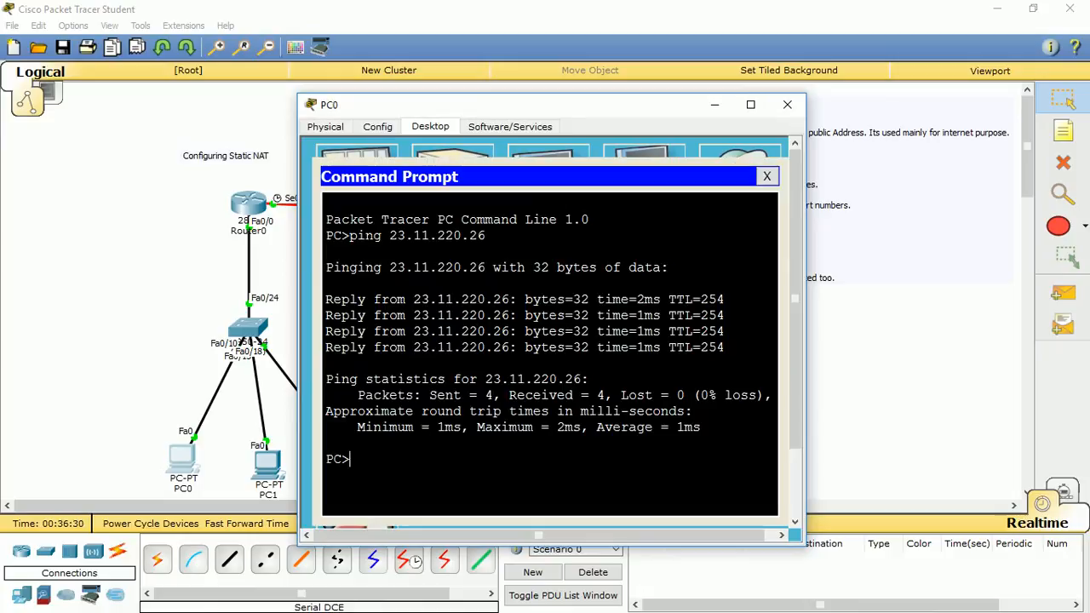
text(ping 23.11.222.)
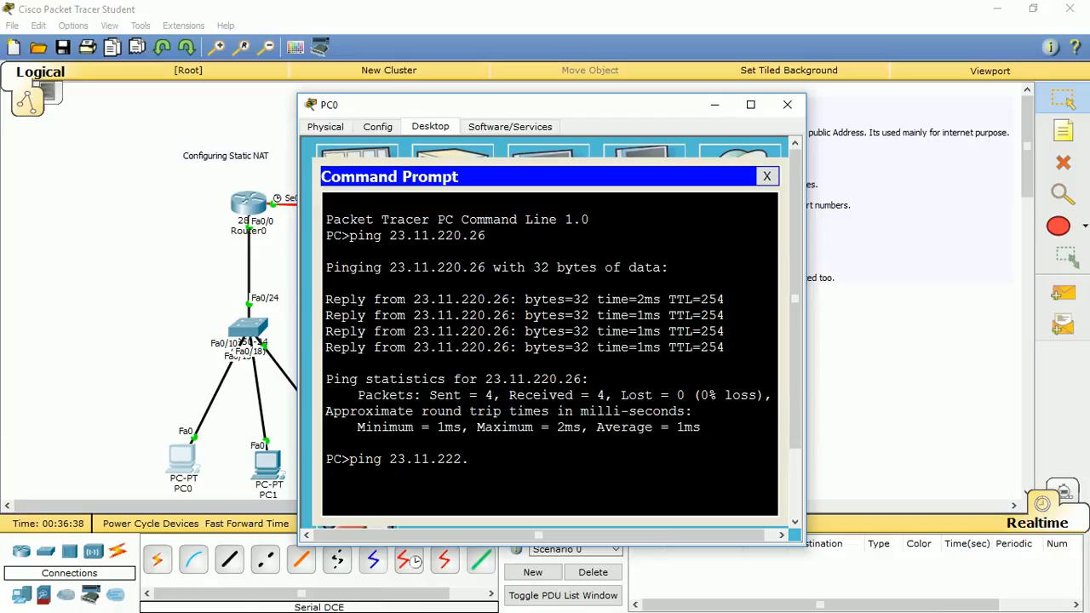
text(26)
key(Return)
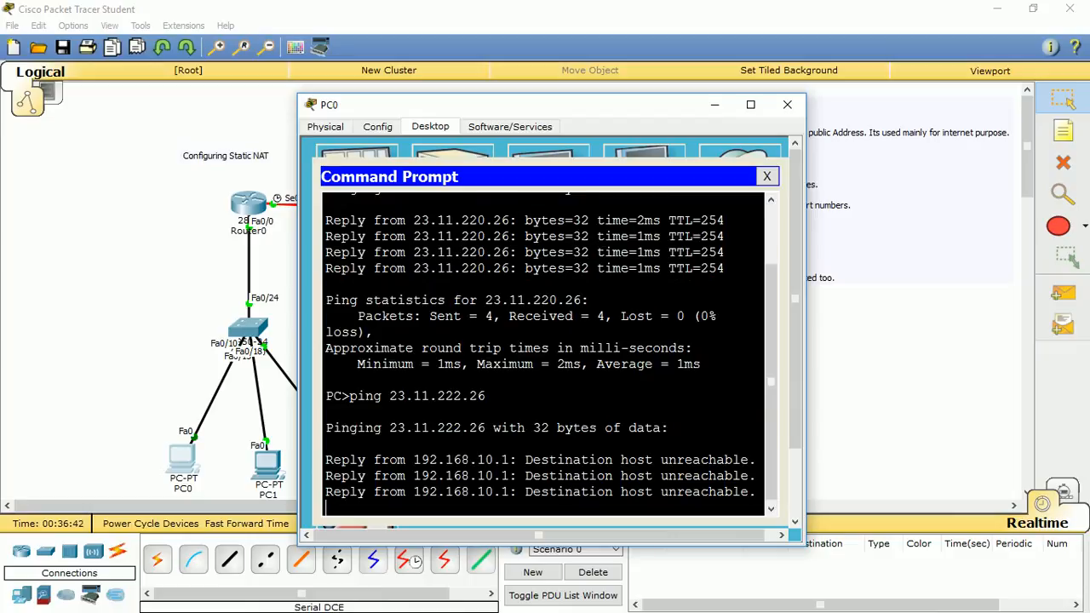
drag(511, 104, 631, 139)
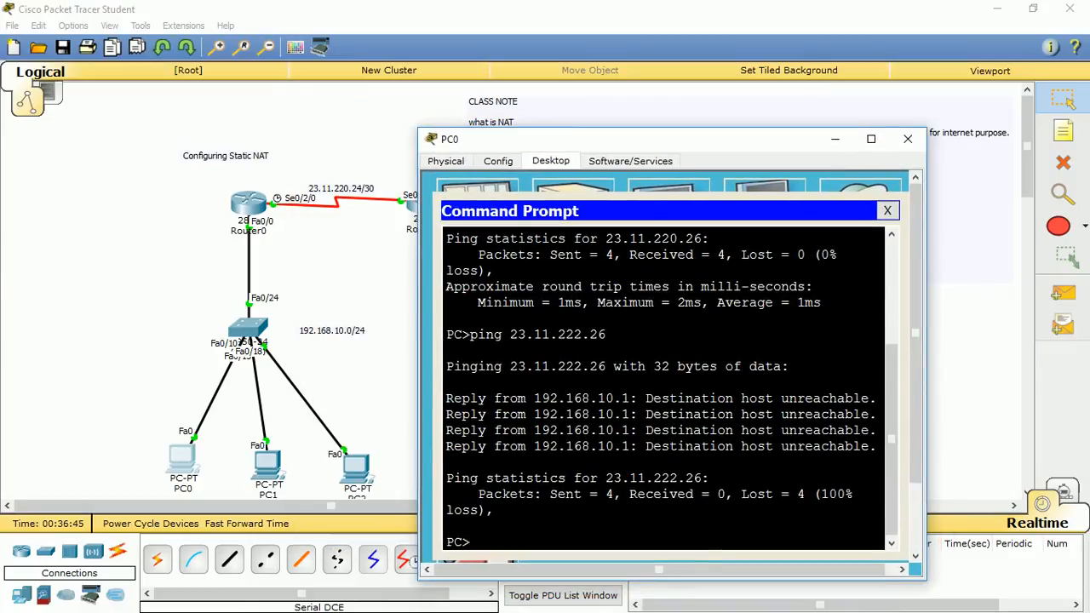
drag(631, 139, 591, 121)
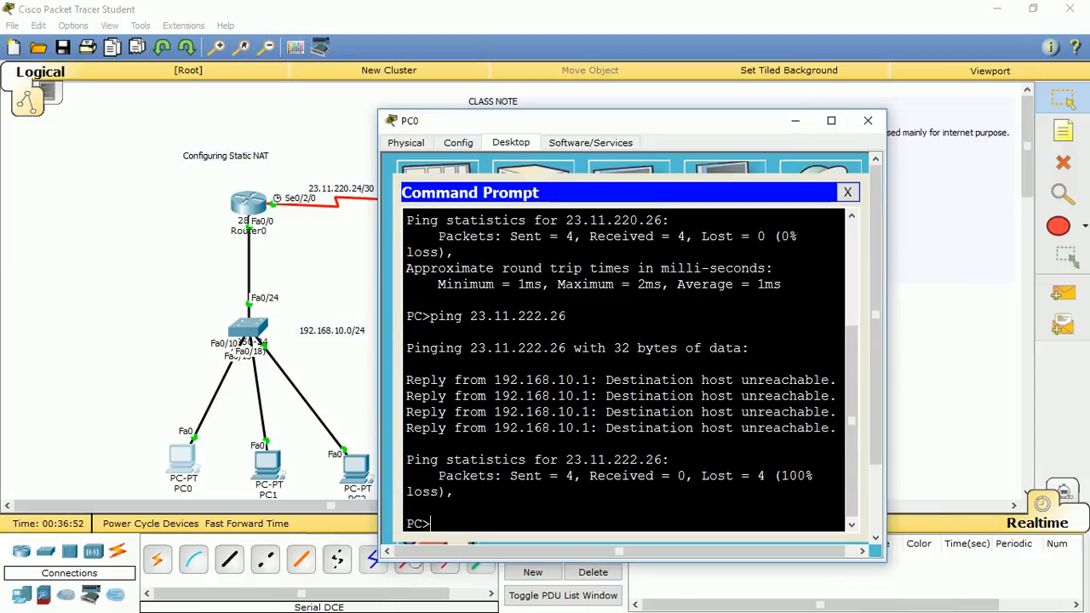
Recall the last ping on PC0, change its target to 23.11.220.26 and run it
key(Up)
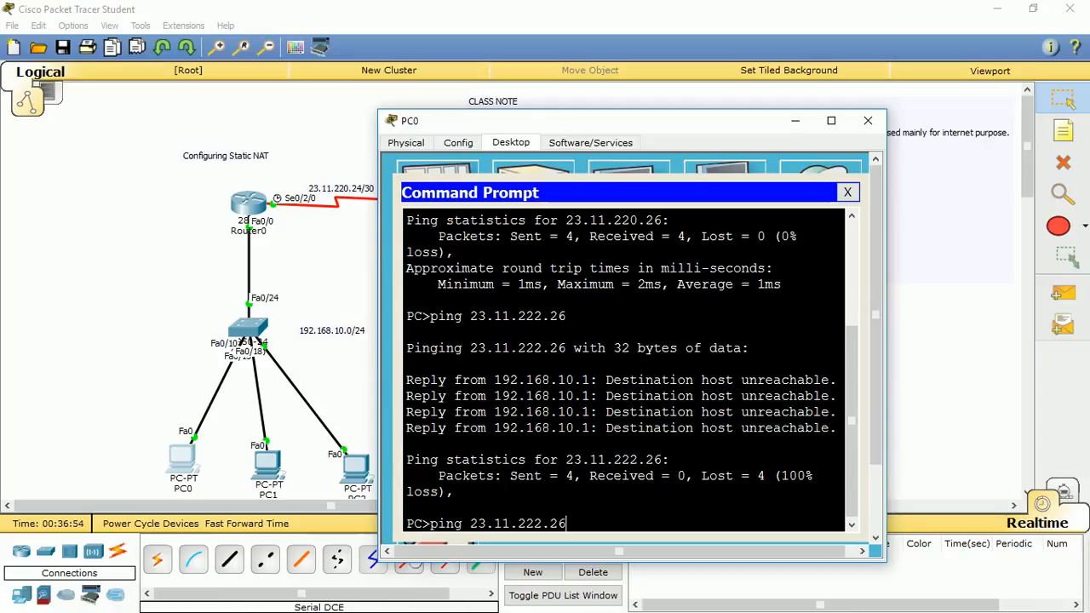
key(BackSpace)
key(BackSpace)
key(BackSpace)
key(BackSpace)
key(BackSpace)
text(20.26)
key(Return)
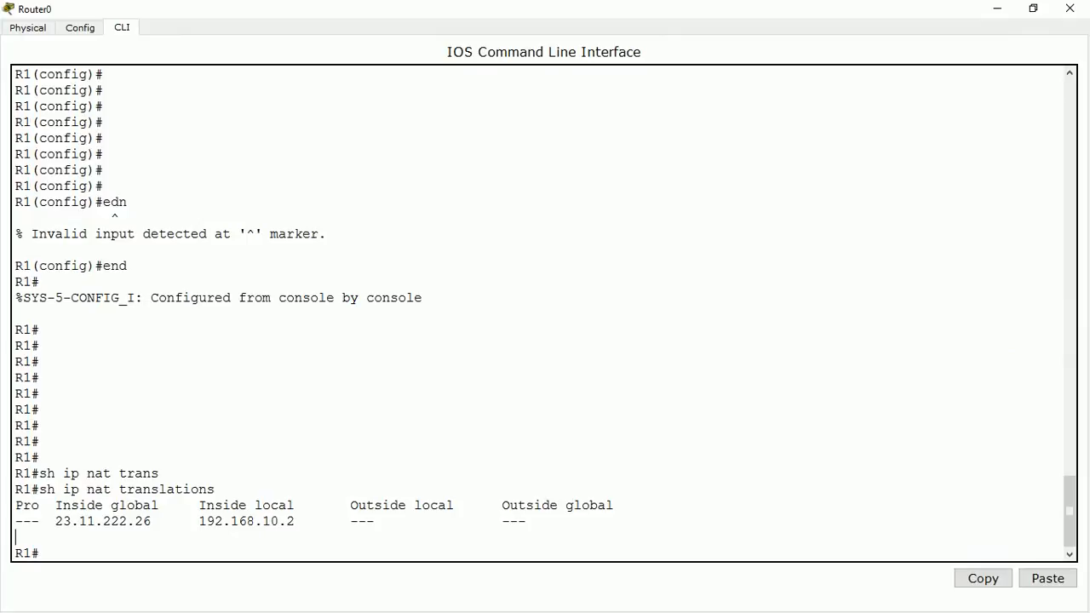
Enter global configuration mode on Router0 with conf t
key(Return)
key(Return)
key(Return)
key(Return)
text(conf t)
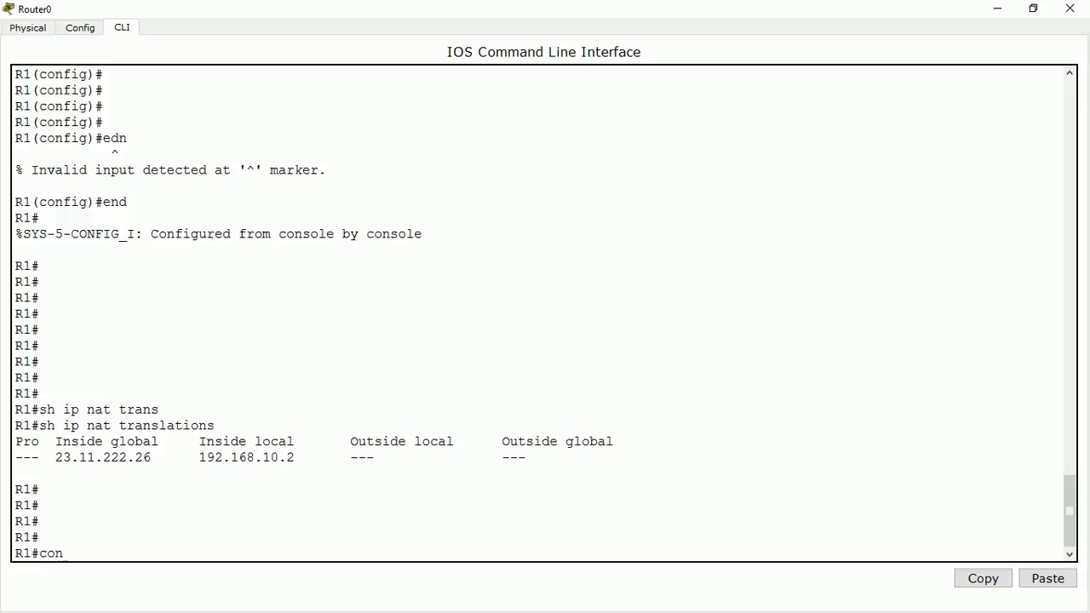
key(Return)
Remove the static NAT mapping of 192.168.10.2 to 23.11.222.26 with the no form of the earlier ip nat inside source static command
key(Up)
key(Up)
key(Up)
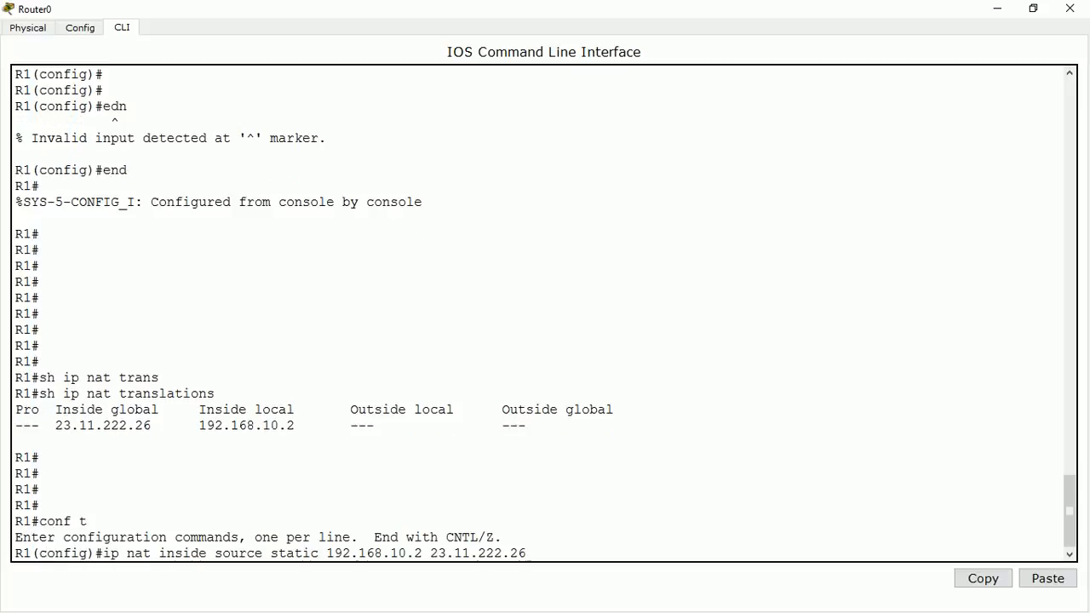
key(Left)
key(Left)
key(Left)
key(BackSpace)
key(BackSpace)
text(0)
key(BackSpace)
text(22)
text(no)
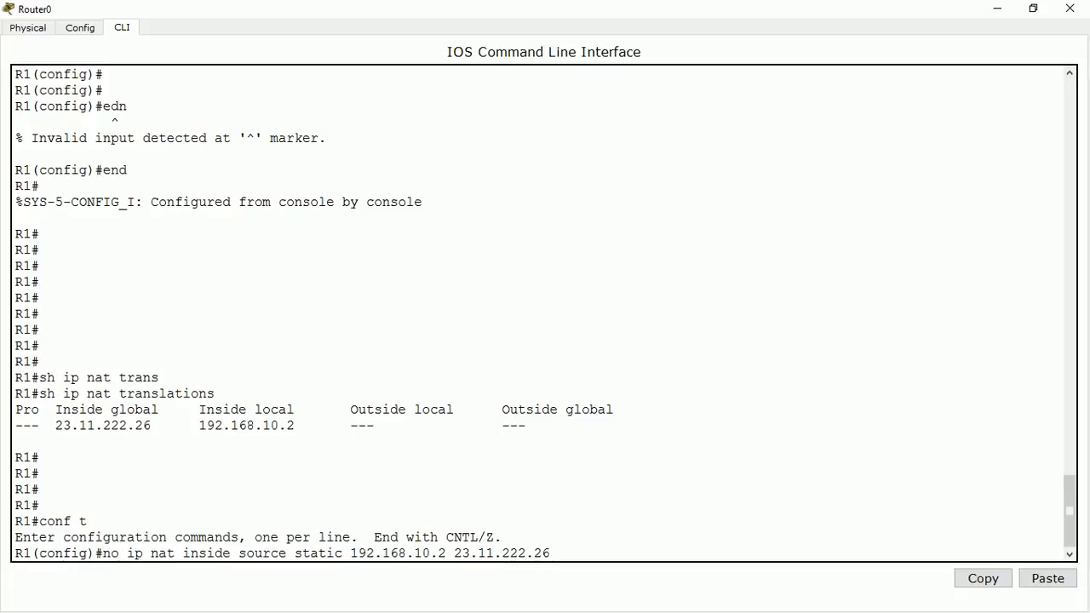
key(Return)
Add a static inside source NAT mapping on Router0 from 192.168.10.2 to 23.11.220.26
key(Up)
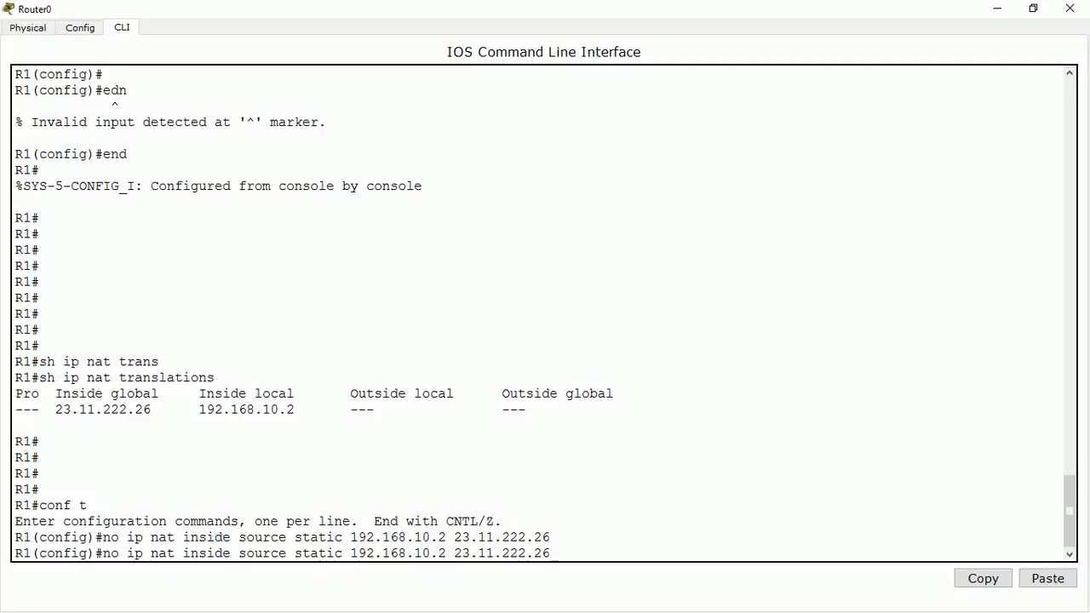
key(ctrl+a)
key(Right)
key(Right)
key(Delete)
key(BackSpace)
key(BackSpace)
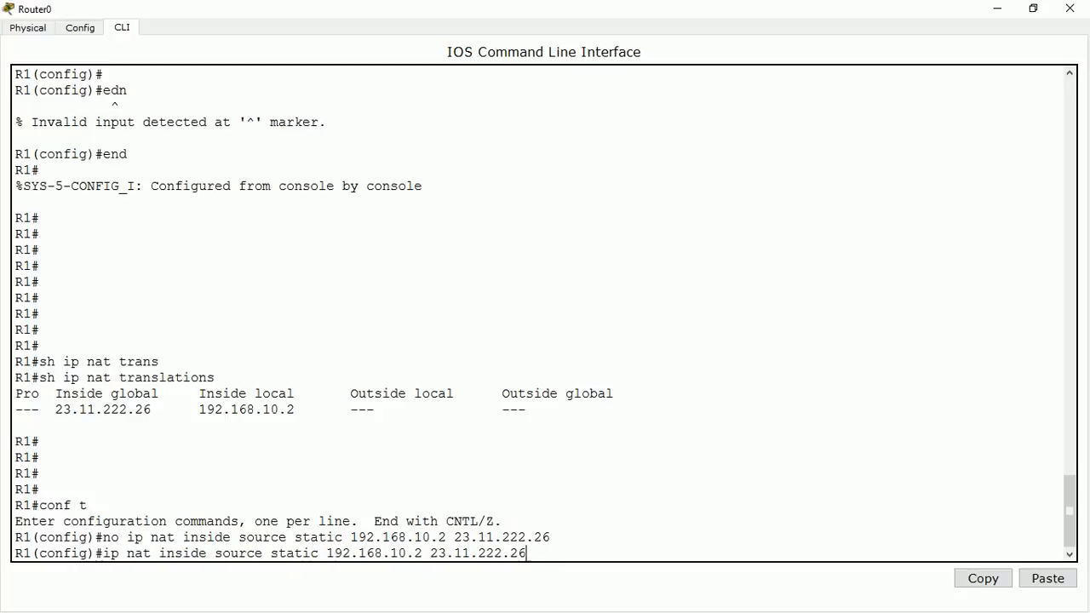
key(Left)
key(Left)
key(Left)
key(Left)
key(BackSpace)
text(0)
key(Return)
key(Return)
key(Return)
key(Return)
key(Return)
key(Return)
key(Return)
key(Return)
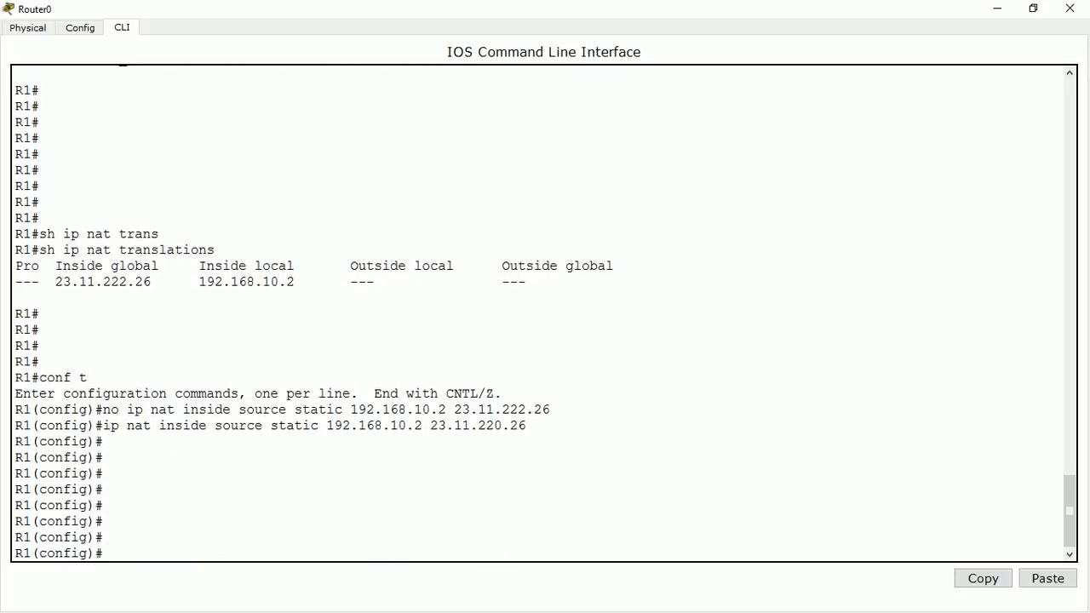
Save Router0's configuration from configuration mode with do wr
text(do wr)
key(Return)
key(Return)
key(Return)
key(Return)
key(Return)
key(Return)
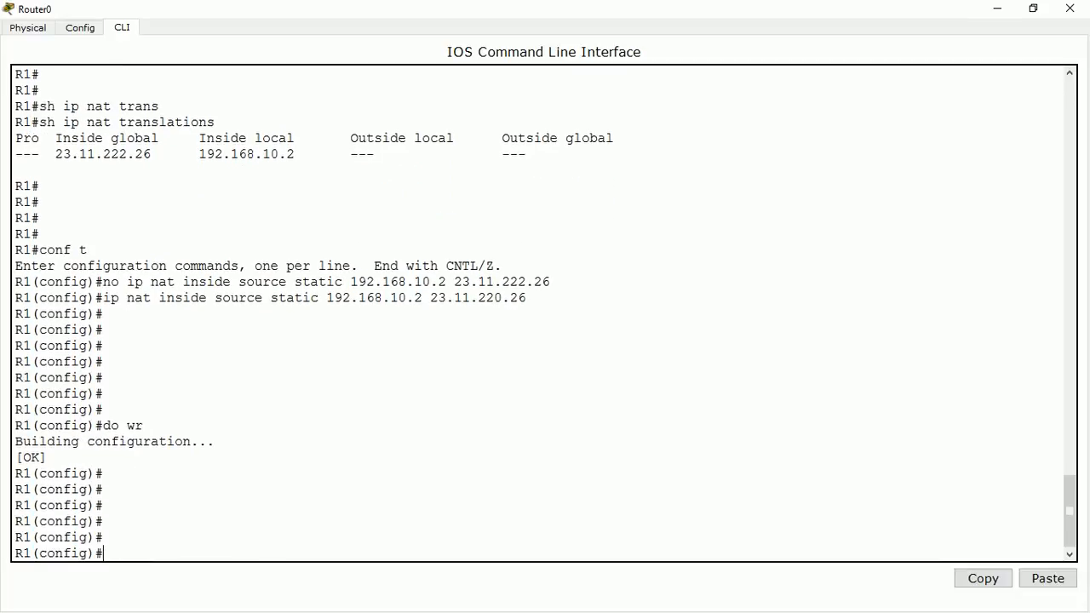
Minimize Router0's command line and repeat the ping to 23.11.220.26 from PC0's Command Prompt
click(996, 7)
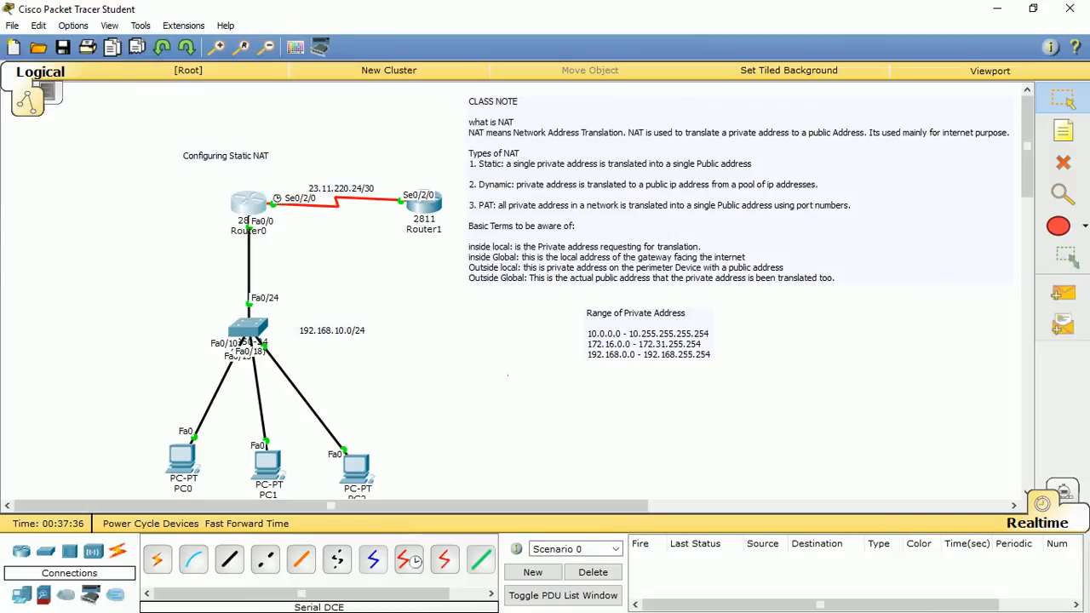
click(182, 459)
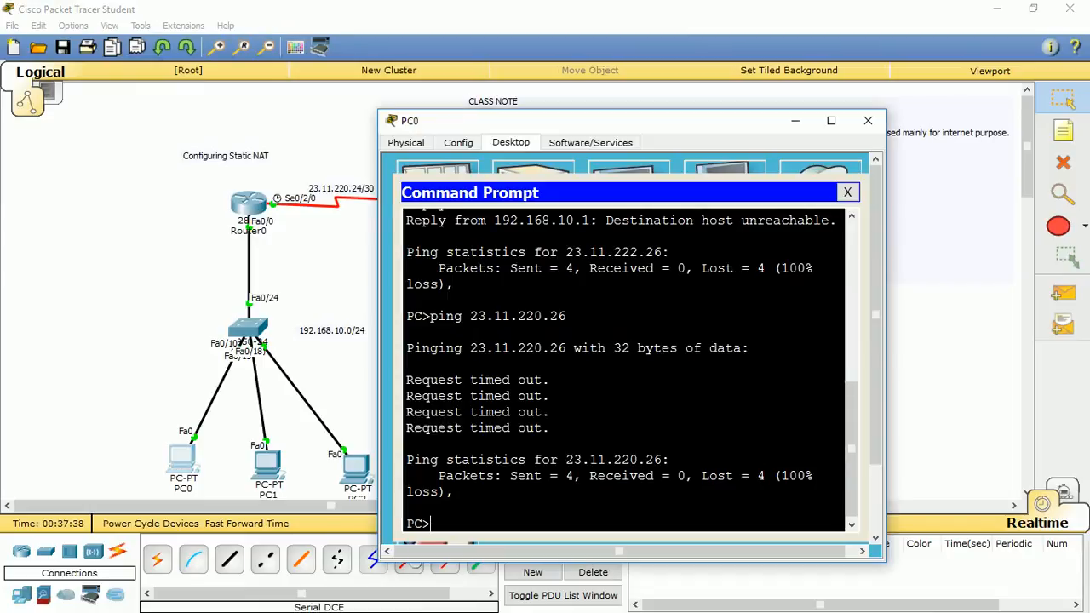
key(Up)
key(Return)
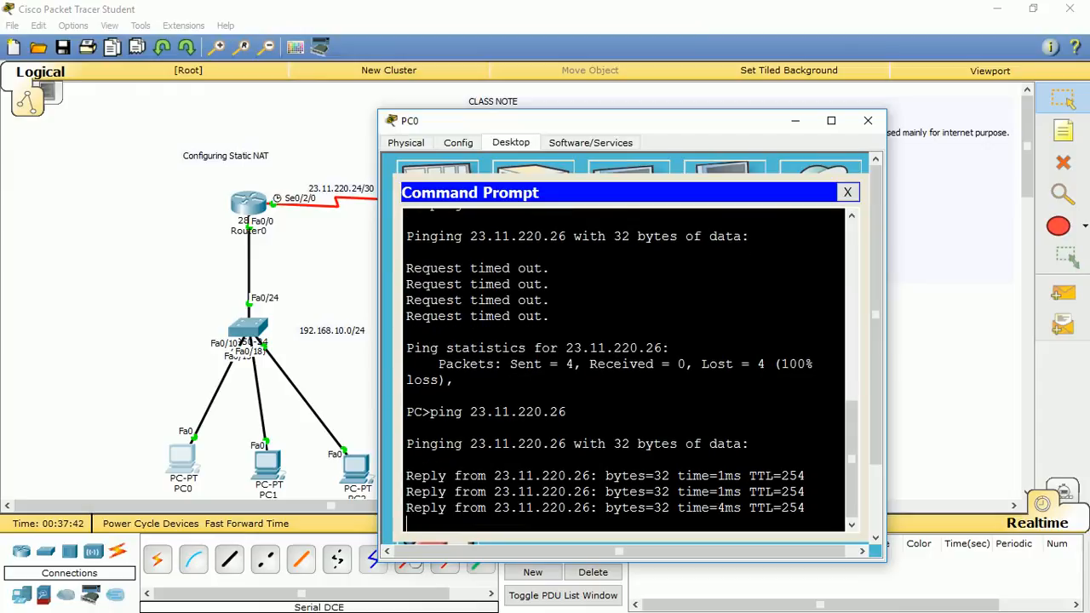
Check PC1's IP configuration and close it again
click(267, 465)
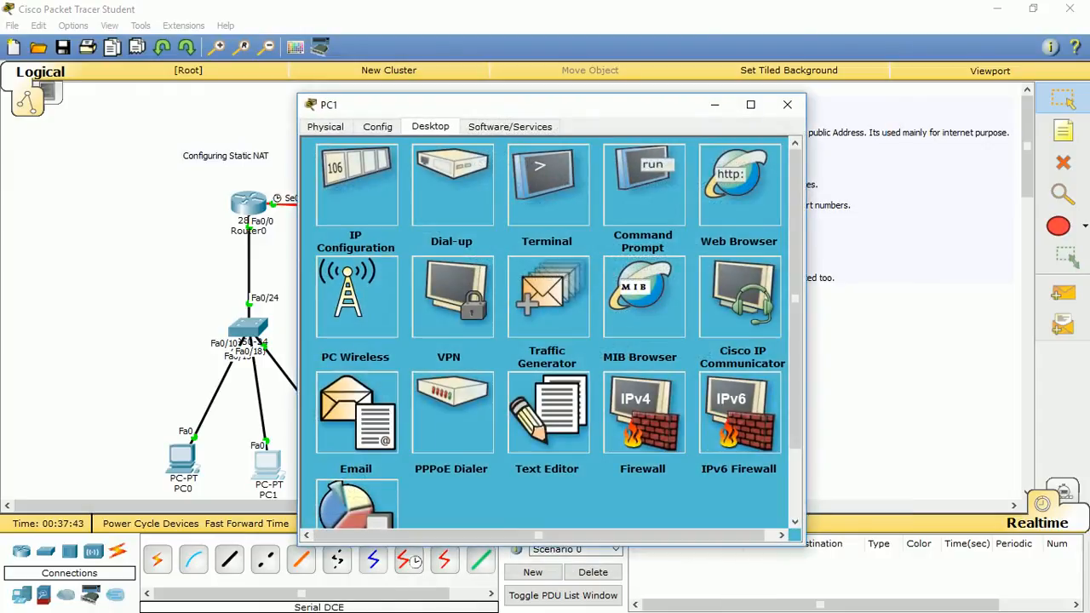
click(356, 185)
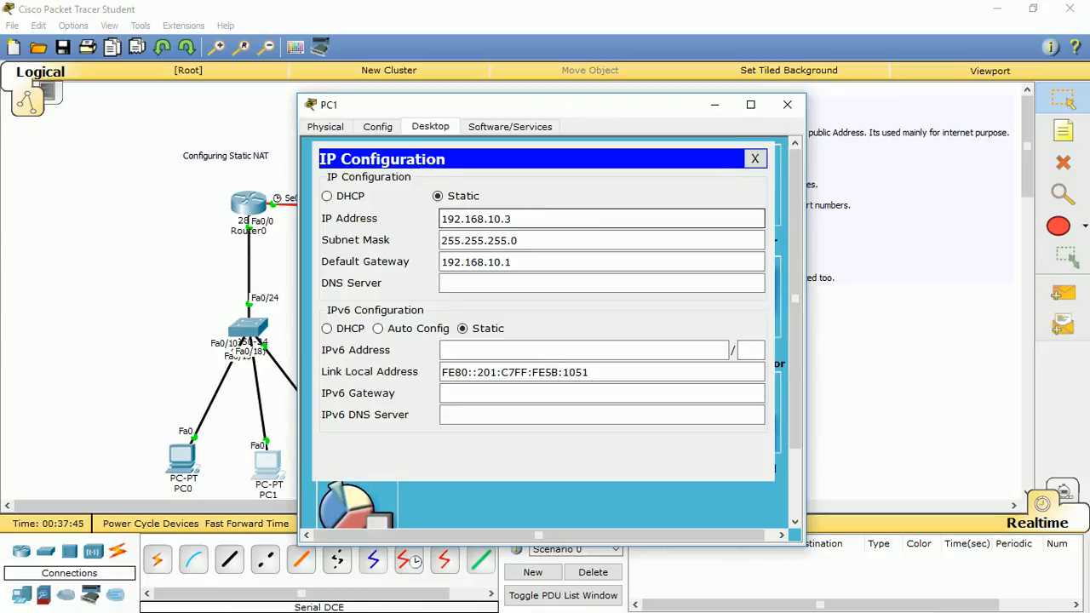
click(756, 158)
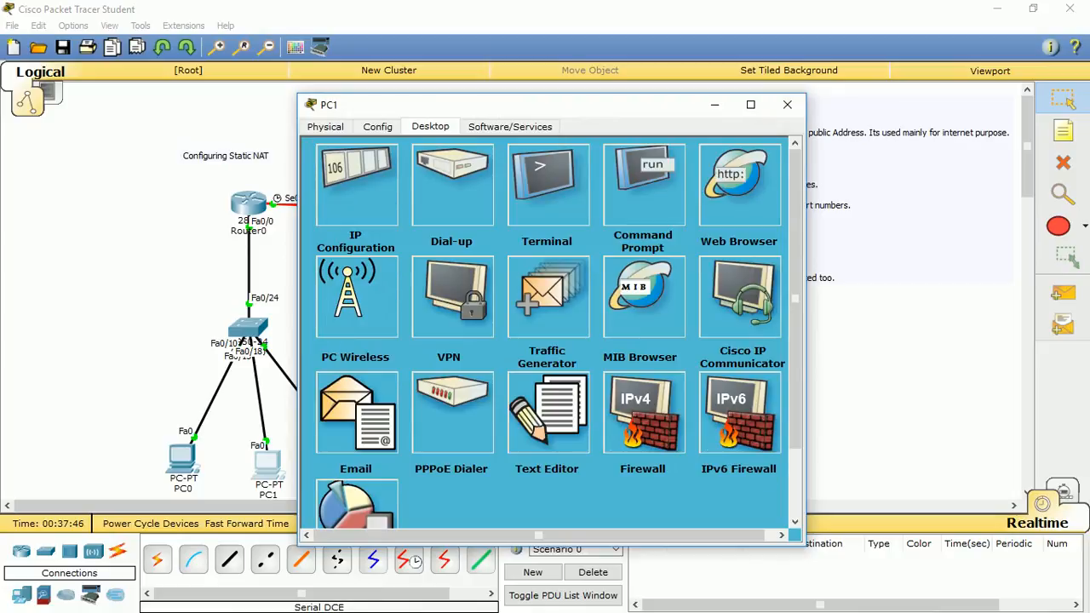
Ping 23.11.220.26 from PC1's Command Prompt
click(643, 186)
text(p)
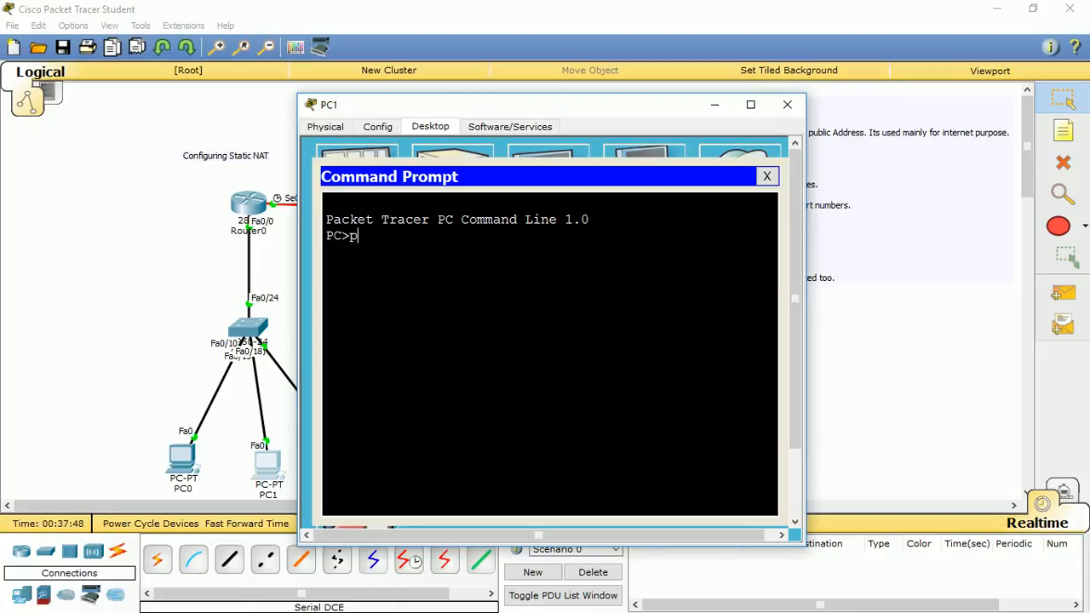
text(ing 23.11.220.26)
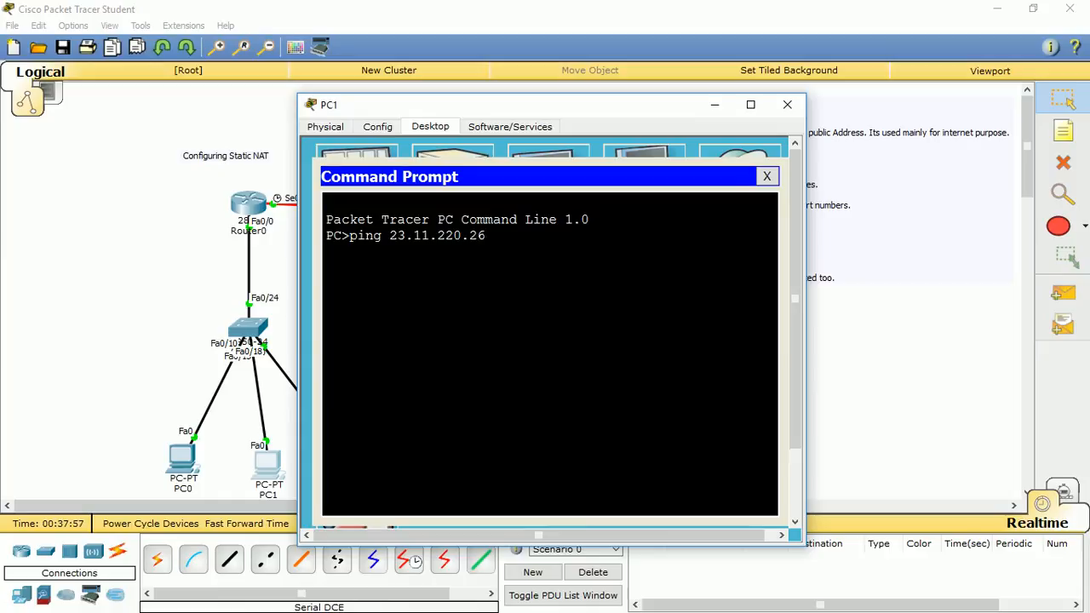
key(Return)
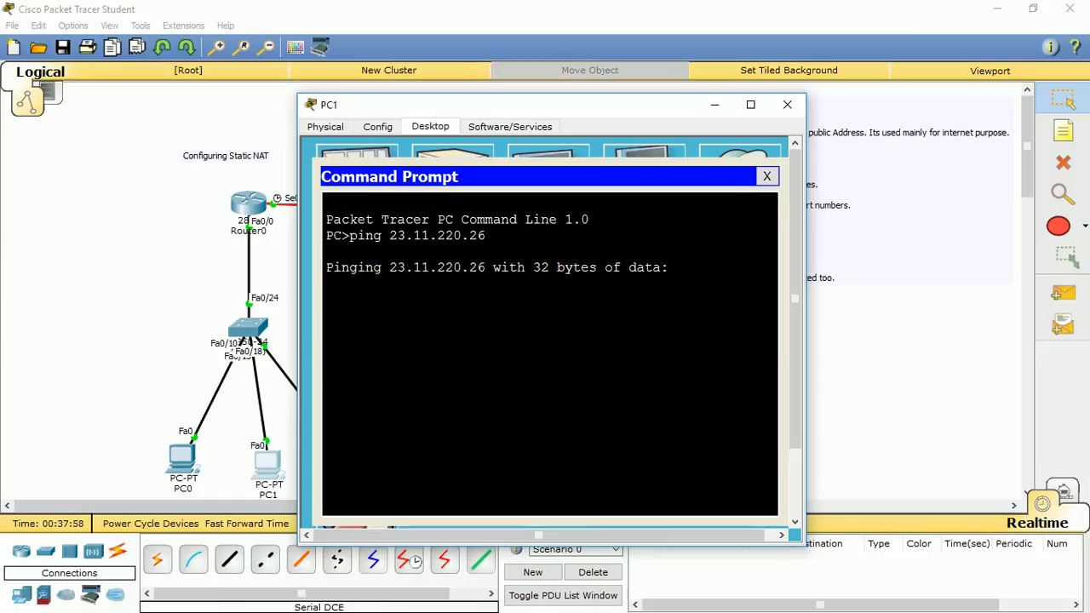
Move PC1's window aside to review the topology and the NAT class notes, and close the window
drag(511, 104, 574, 103)
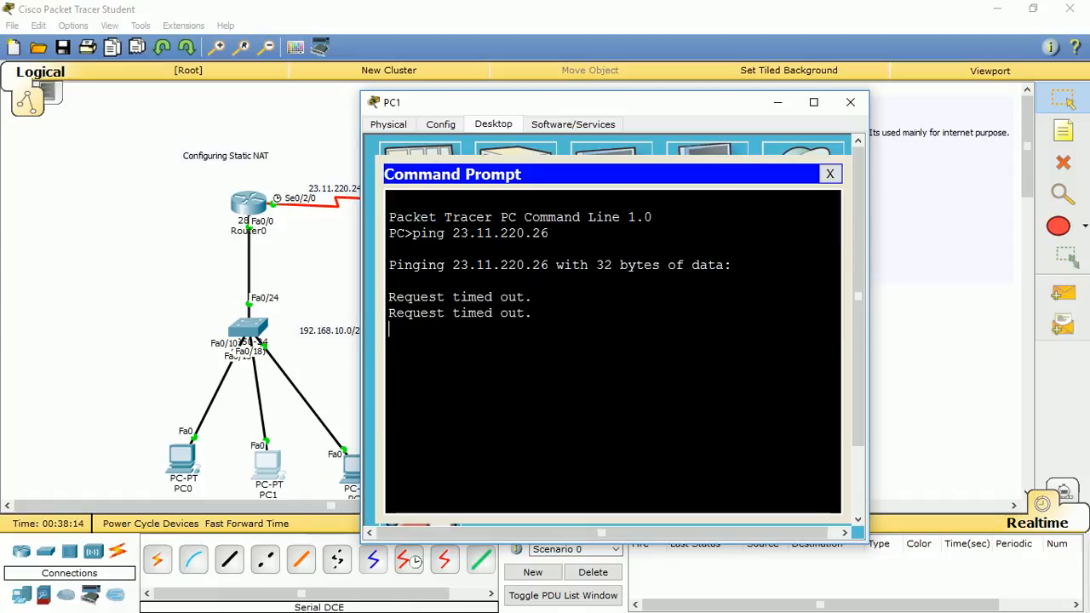
drag(596, 102, 754, 196)
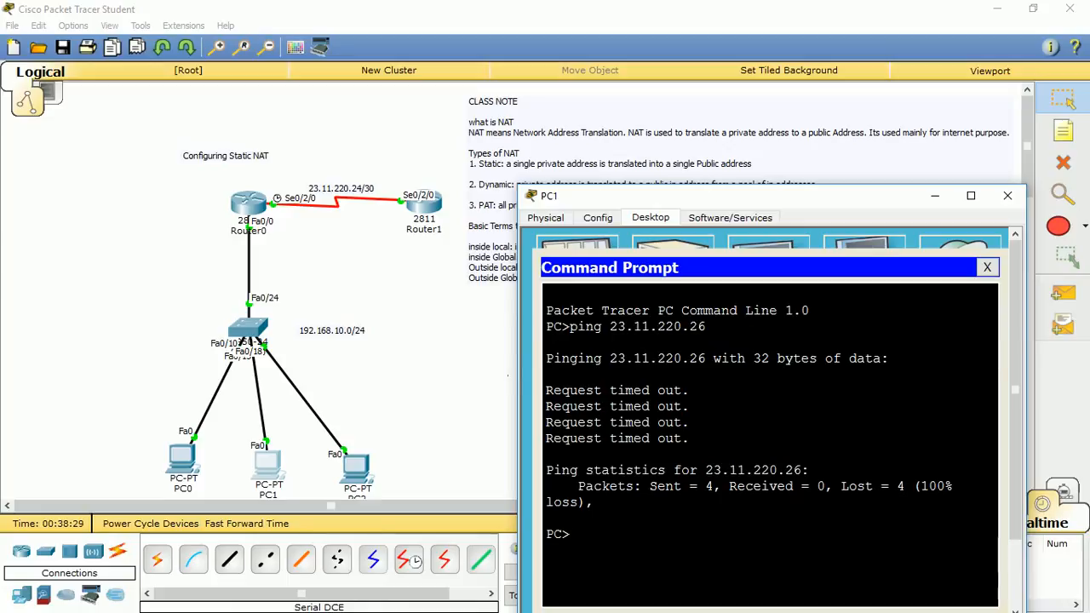
drag(724, 196, 701, 301)
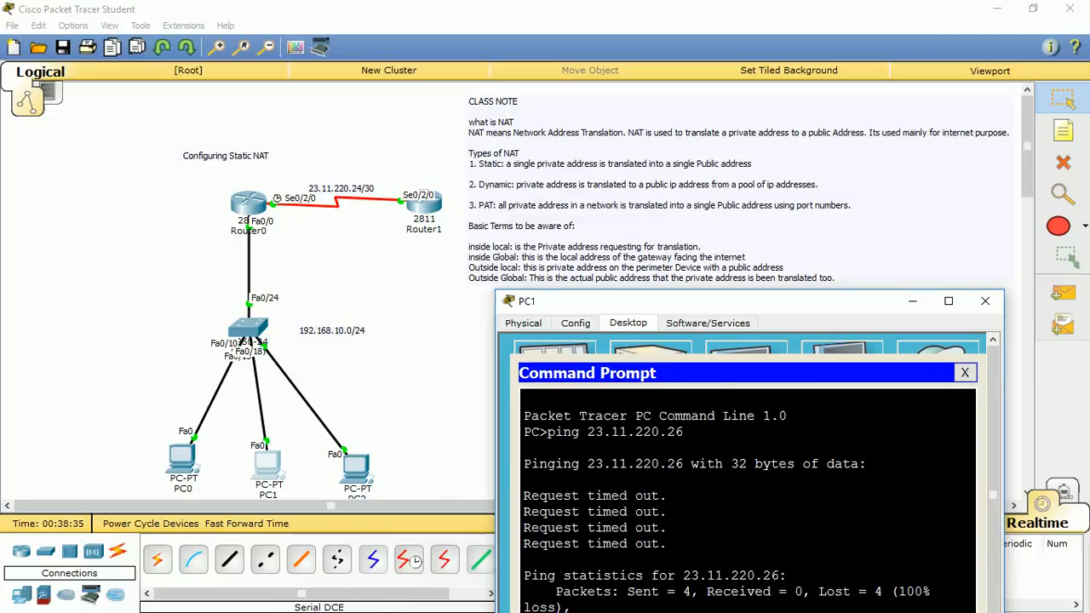
drag(701, 301, 657, 185)
click(941, 185)
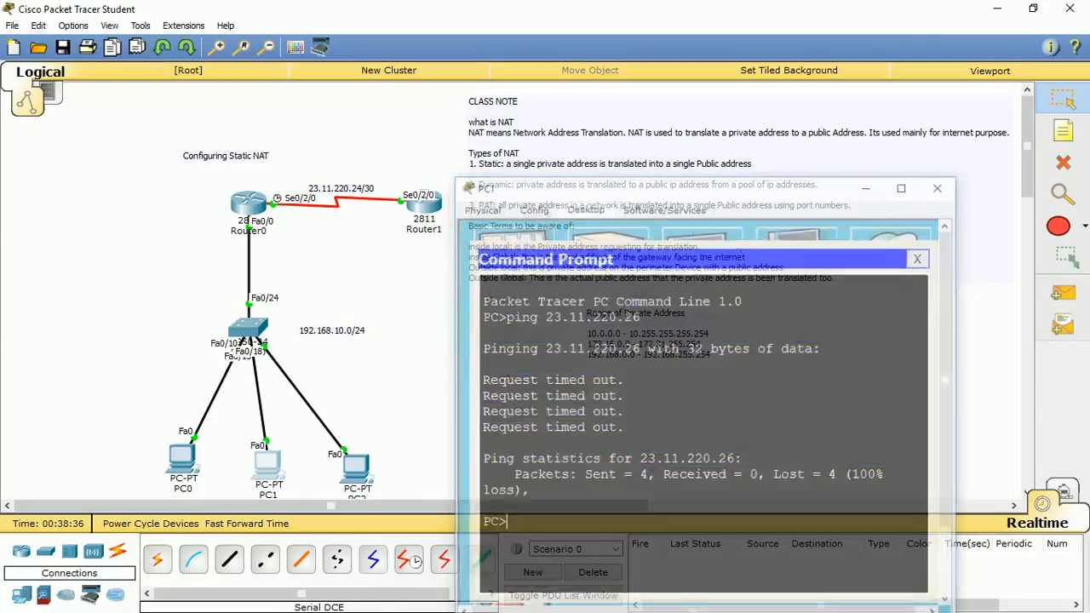